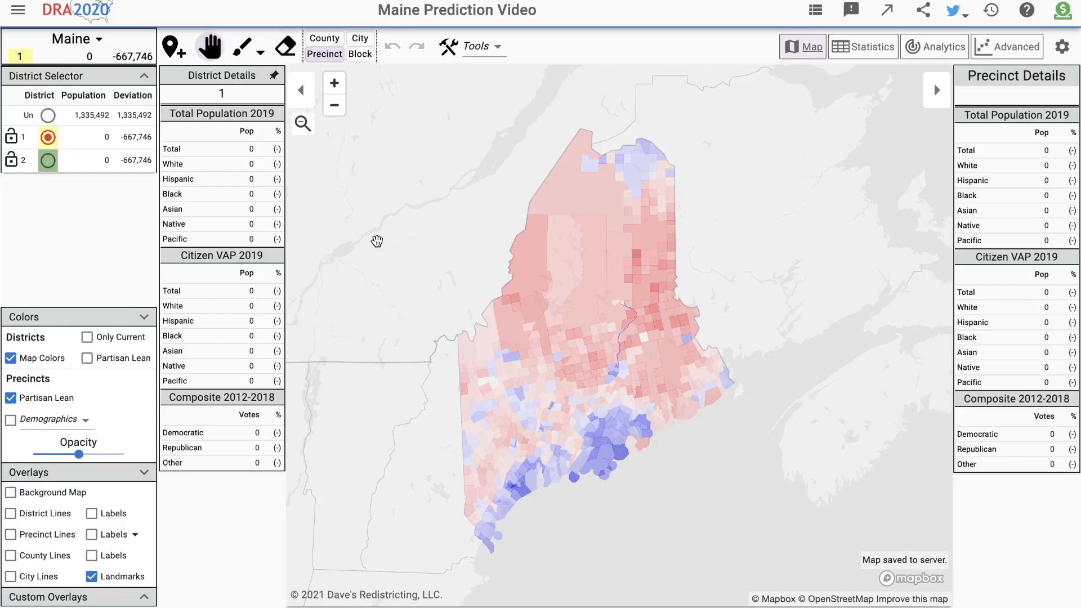
{"action": "left_click_drag", "start_coordinate": [429, 248], "coordinate": [400, 234]}
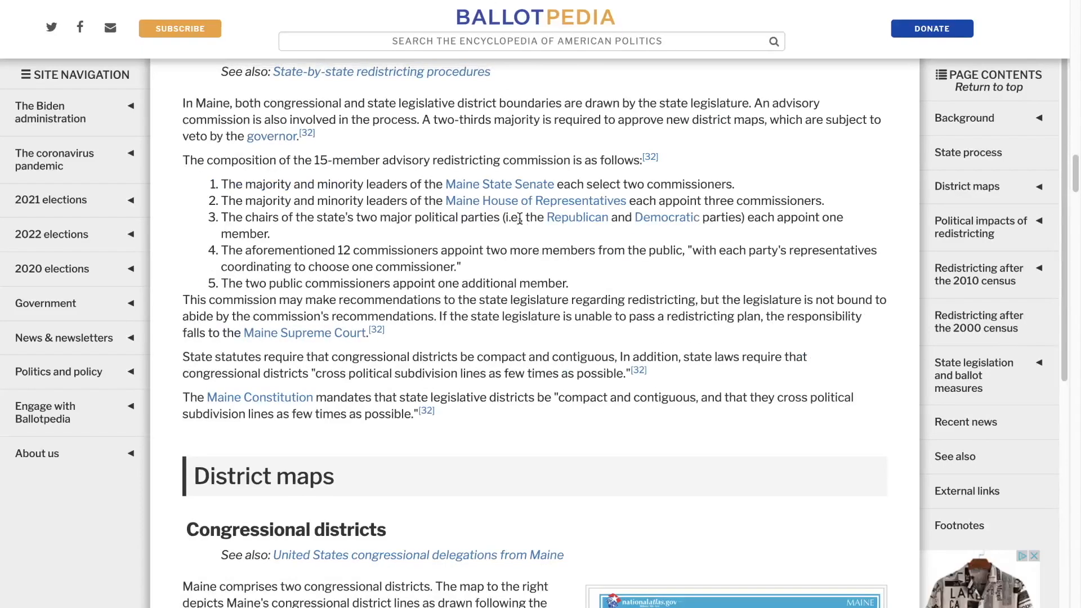
{"action": "scroll", "coordinate": [520, 219], "scroll_direction": "up", "scroll_amount": 1}
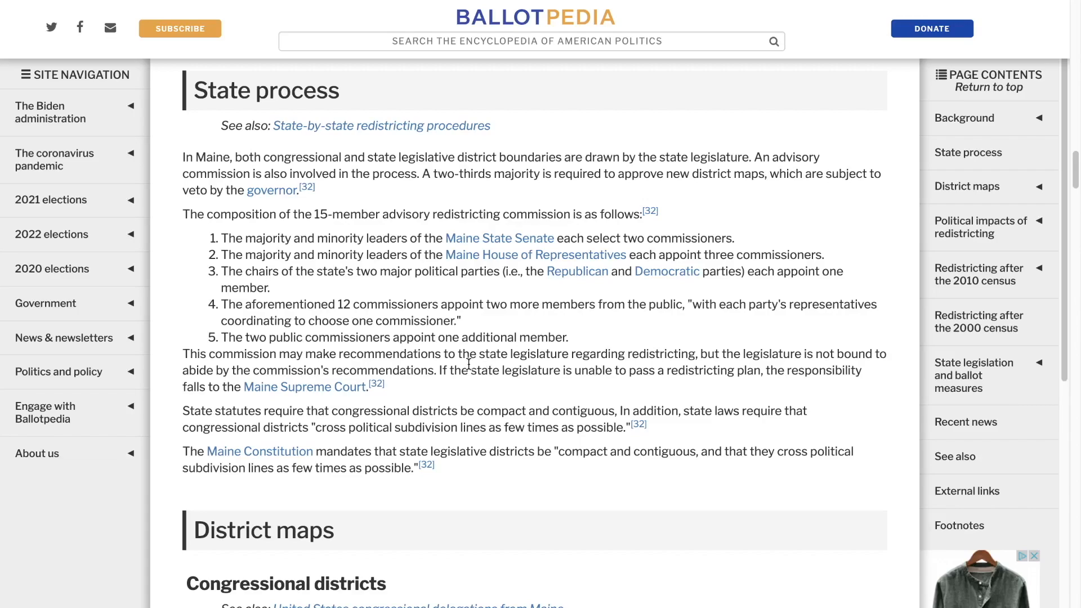
{"action": "left_click_drag", "start_coordinate": [437, 368], "coordinate": [522, 376]}
{"action": "left_click", "coordinate": [523, 377]}
{"action": "scroll", "coordinate": [508, 407], "scroll_direction": "down", "scroll_amount": 1}
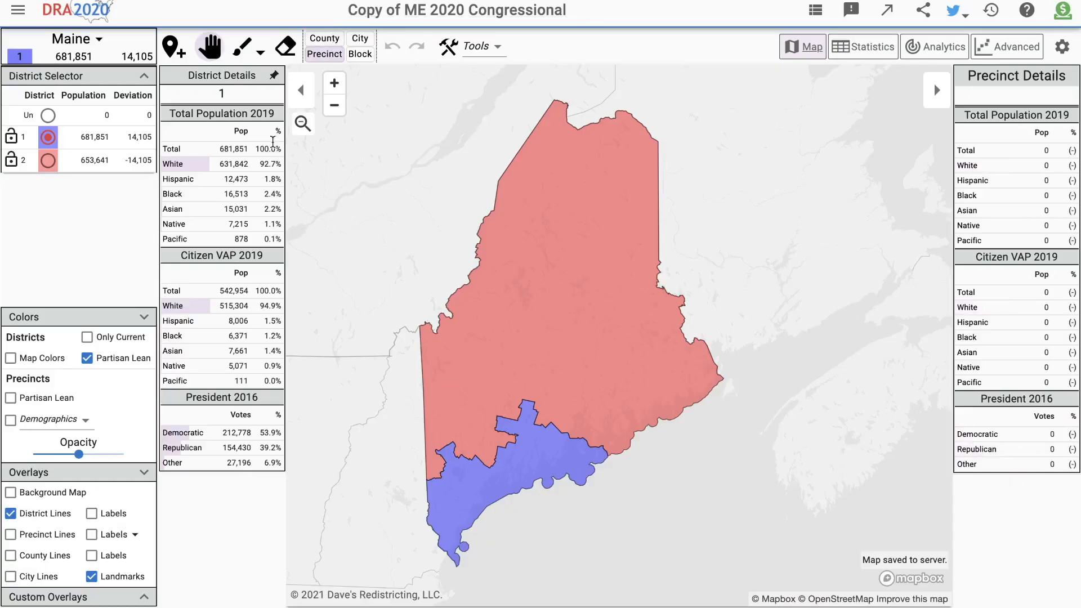
{"action": "scroll", "coordinate": [496, 321], "scroll_direction": "down", "scroll_amount": 1}
{"action": "scroll", "coordinate": [496, 320], "scroll_direction": "down", "scroll_amount": 1}
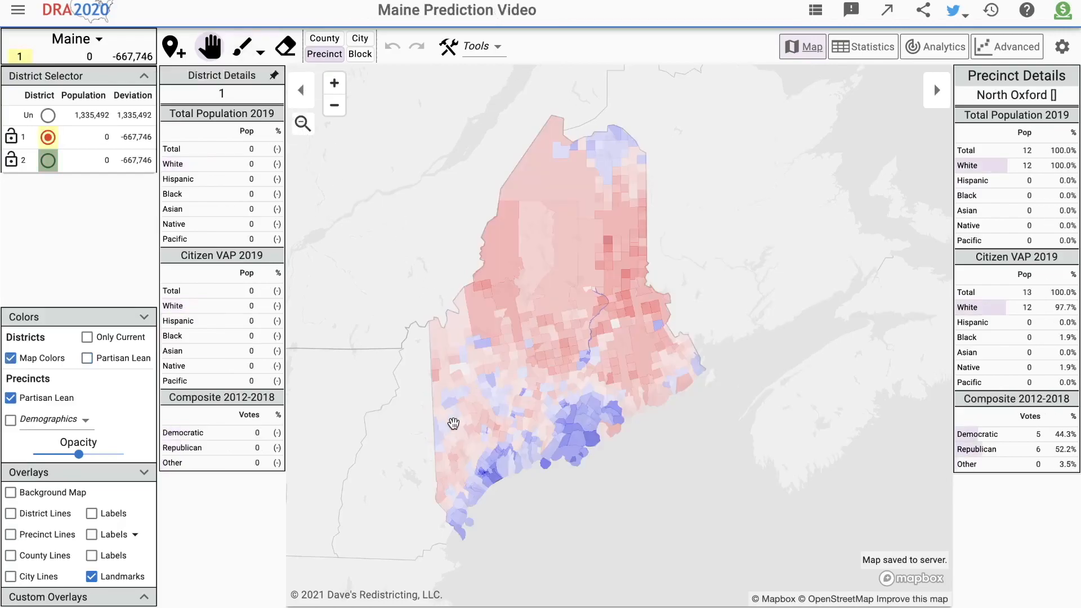
Assign the five southern coastal counties to District 1 as whole counties, using the 2020 congressional map as a reference
{"action": "left_click", "coordinate": [324, 38]}
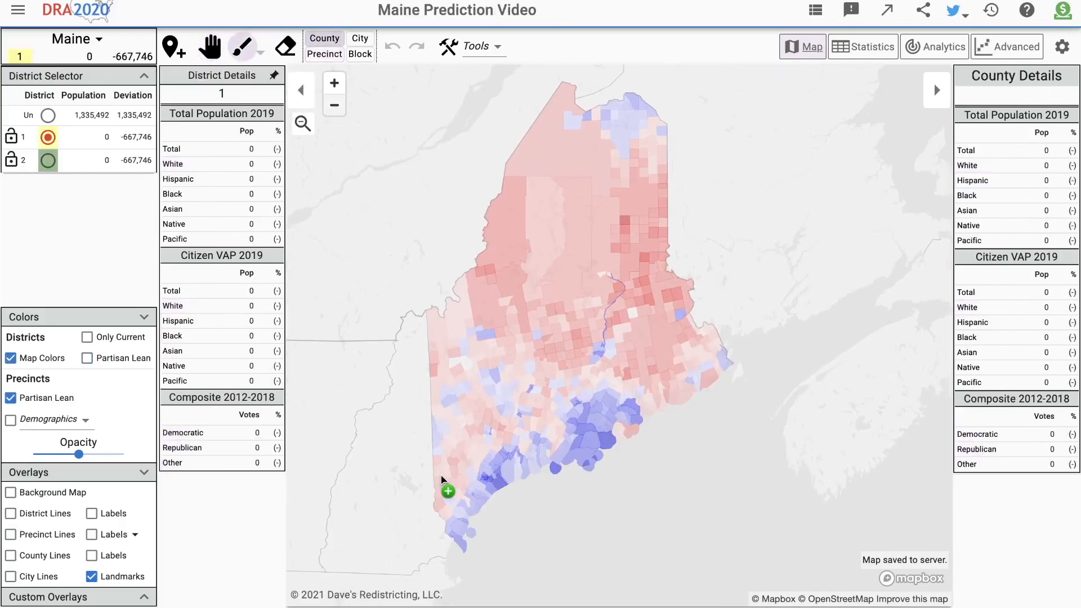
{"action": "left_click_drag", "start_coordinate": [484, 477], "coordinate": [578, 437]}
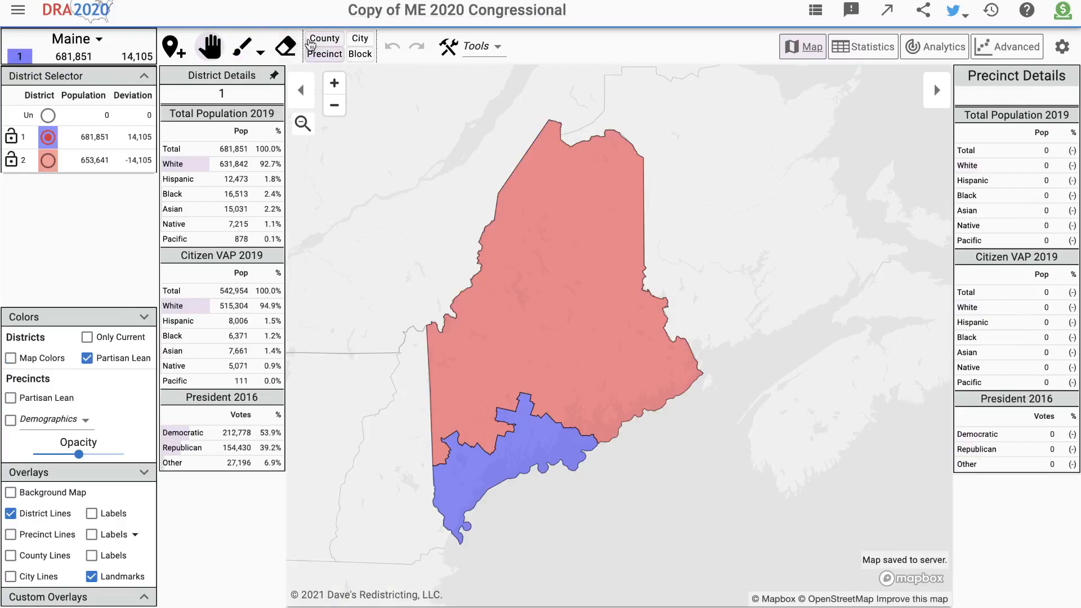
{"action": "left_click", "coordinate": [324, 38]}
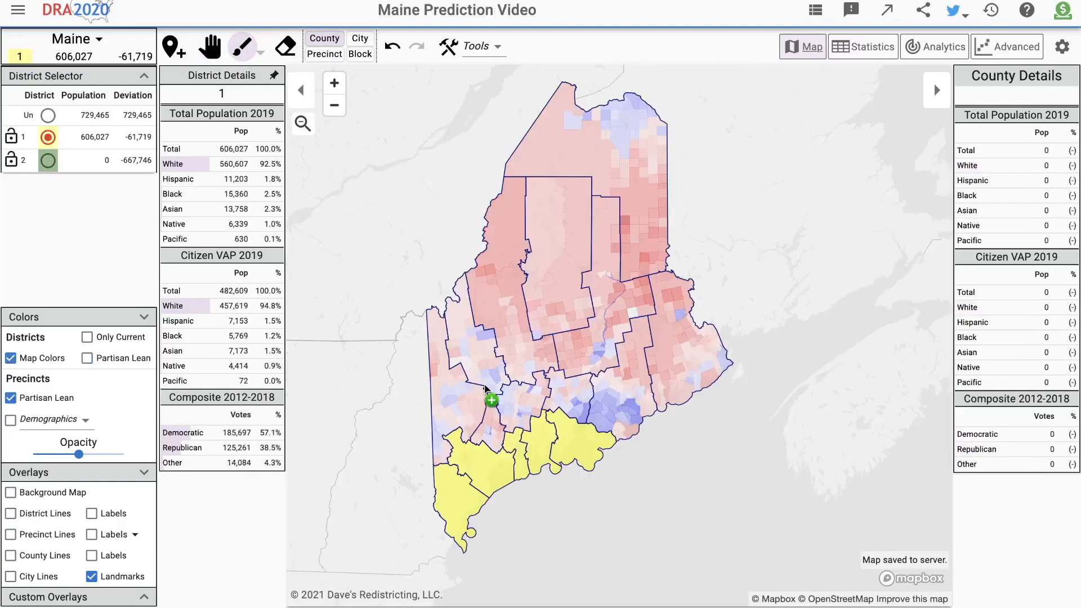
Show the background map, city lines and county lines around Augusta, with selection at precinct level
{"action": "scroll", "coordinate": [524, 426], "scroll_direction": "up", "scroll_amount": 5}
{"action": "left_click", "coordinate": [11, 492]}
{"action": "left_click", "coordinate": [501, 493]}
{"action": "scroll", "coordinate": [506, 491], "scroll_direction": "up", "scroll_amount": 1}
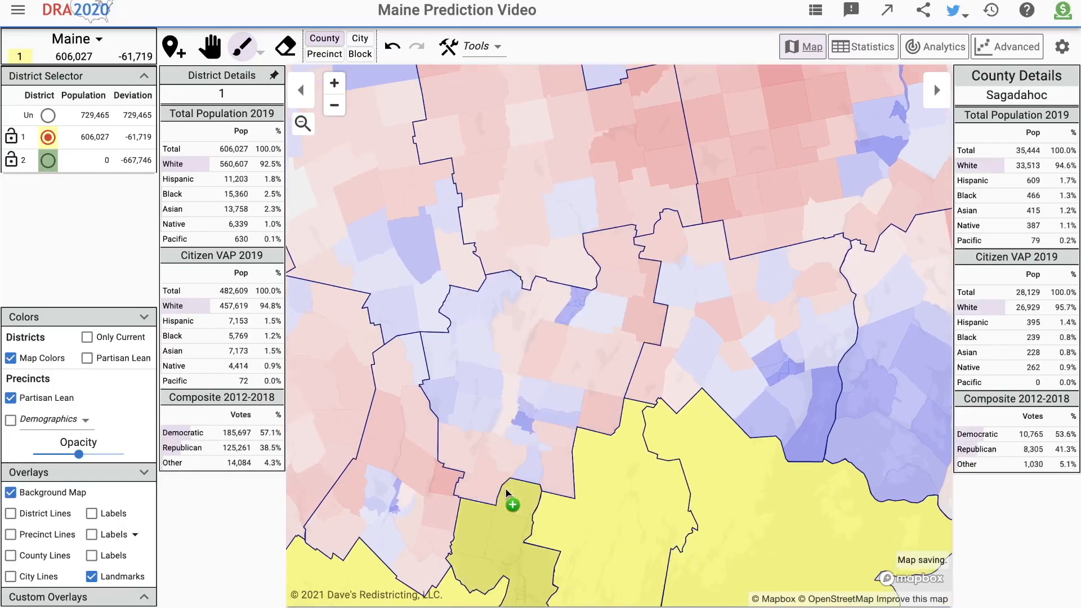
{"action": "scroll", "coordinate": [506, 493], "scroll_direction": "up", "scroll_amount": 3}
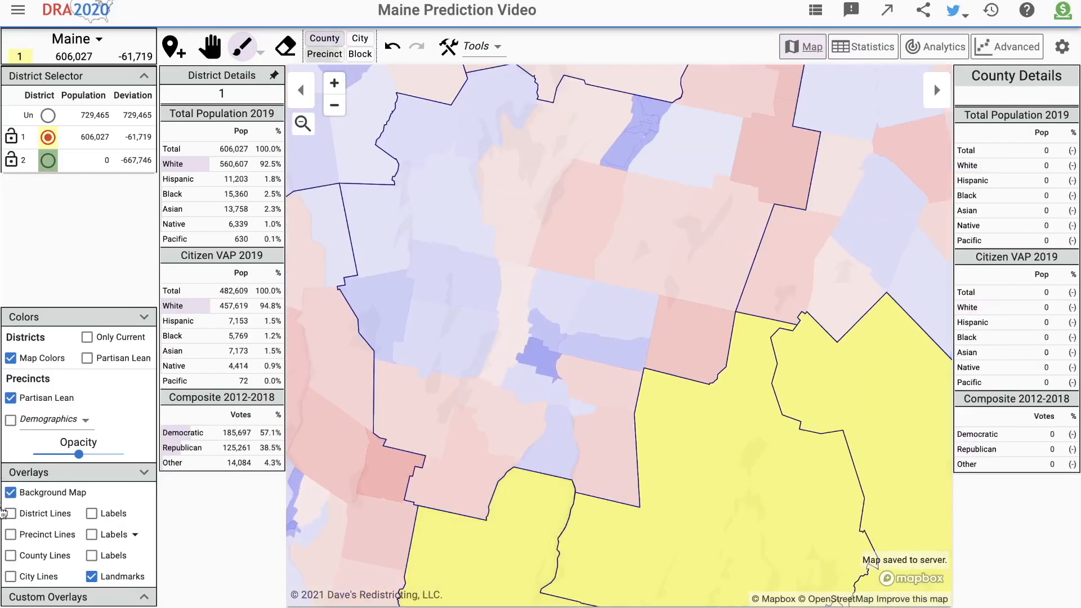
{"action": "left_click", "coordinate": [11, 577]}
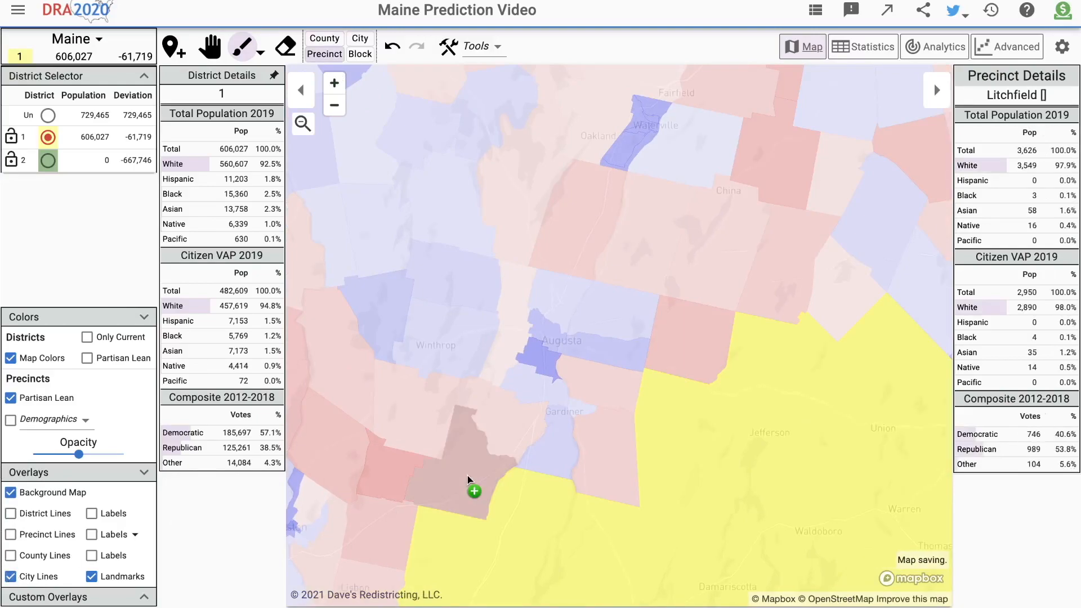
{"action": "left_click", "coordinate": [10, 555]}
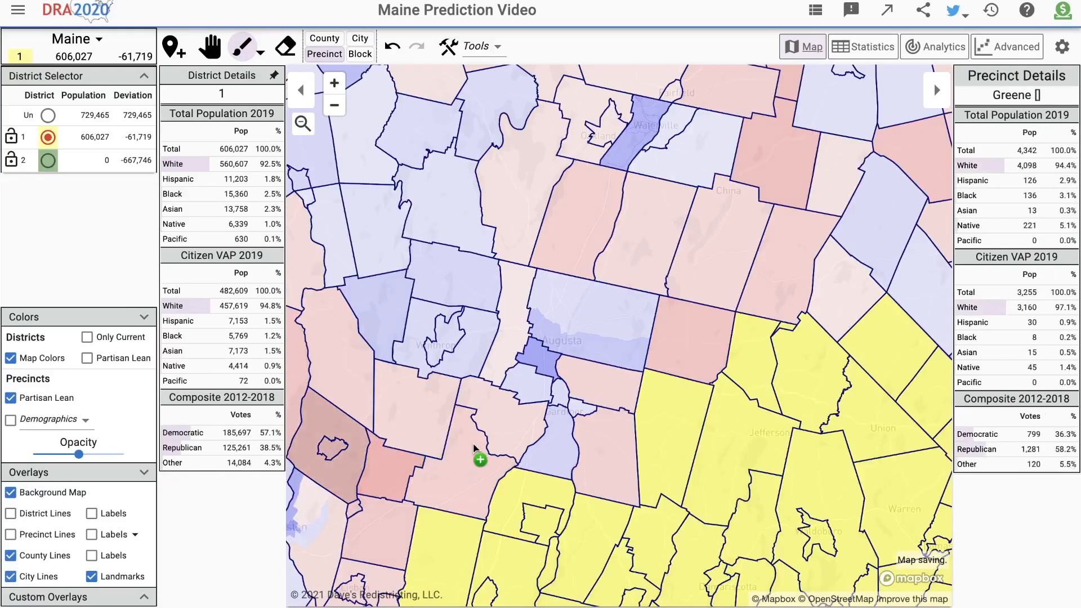
Compare the Augusta area's city lines with and without the county lines displayed
{"action": "scroll", "coordinate": [394, 431], "scroll_direction": "down", "scroll_amount": 3}
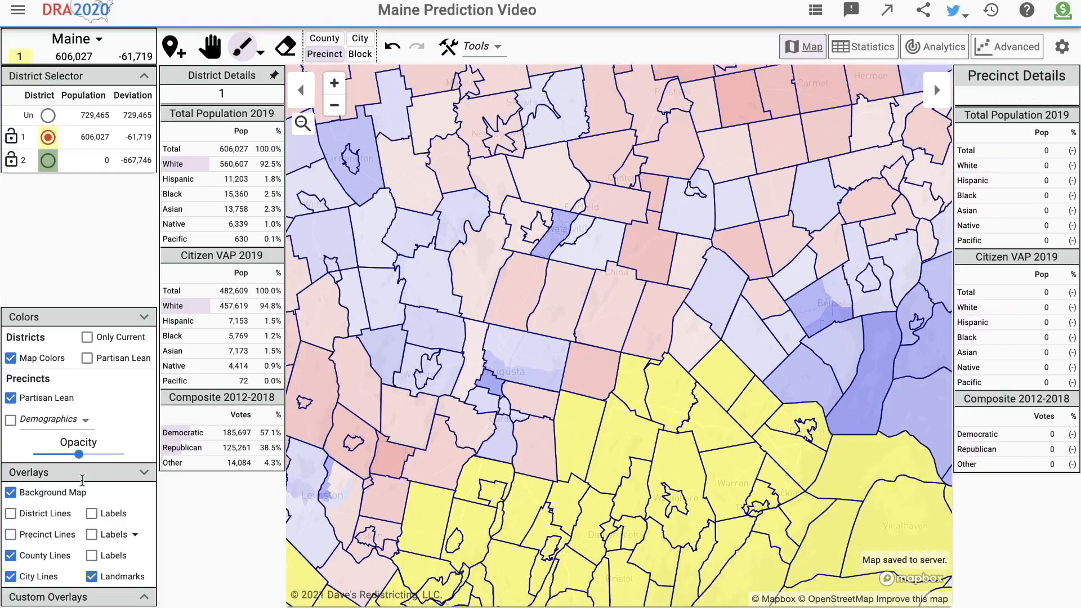
{"action": "left_click", "coordinate": [11, 556]}
{"action": "scroll", "coordinate": [499, 417], "scroll_direction": "down", "scroll_amount": 1}
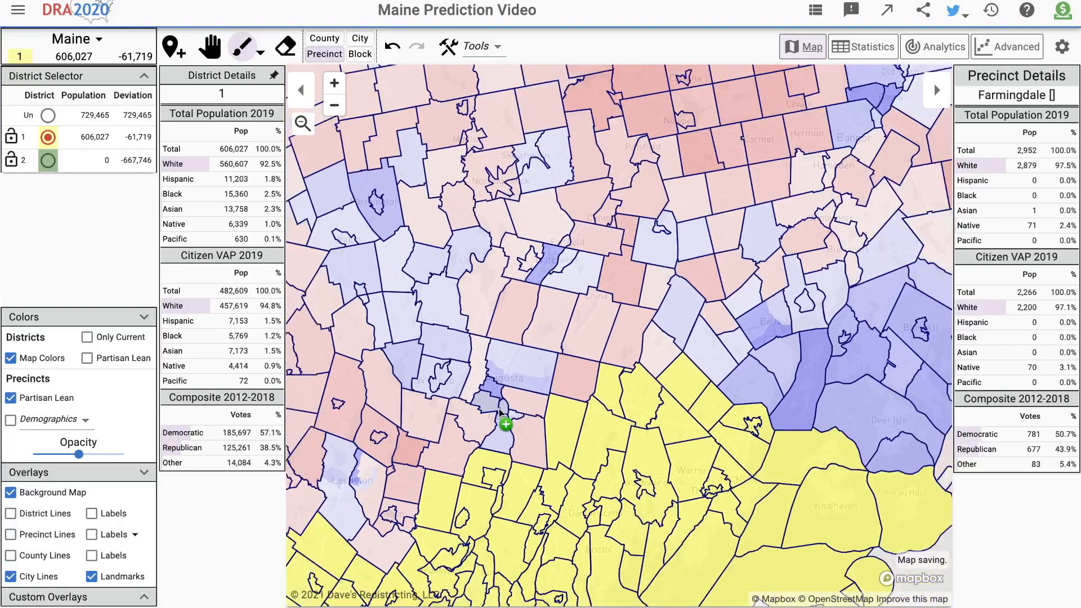
{"action": "scroll", "coordinate": [500, 412], "scroll_direction": "down", "scroll_amount": 1}
{"action": "left_click", "coordinate": [10, 555]}
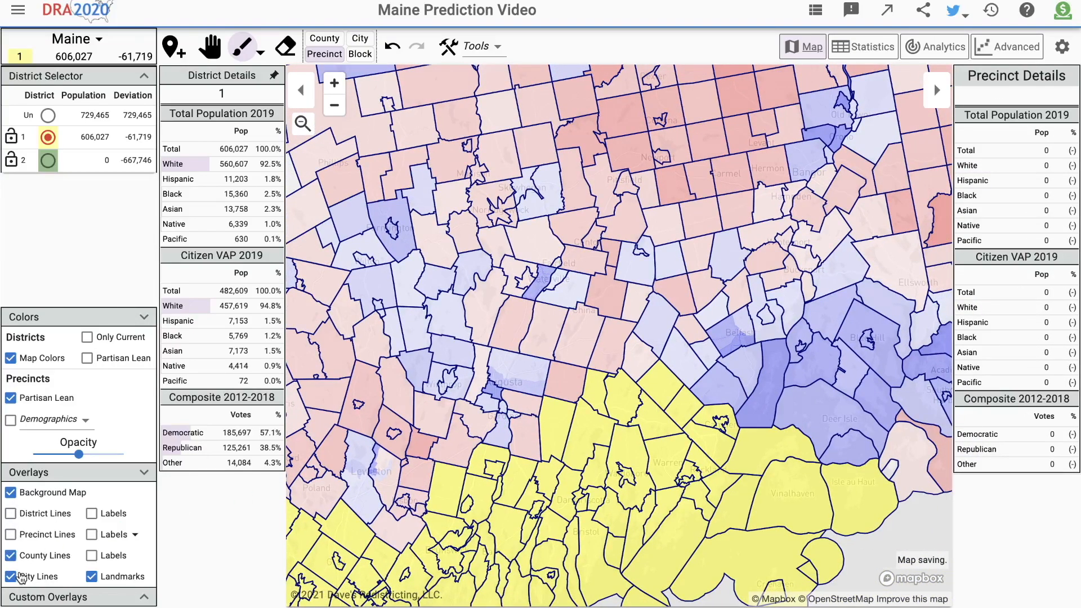
{"action": "scroll", "coordinate": [461, 437], "scroll_direction": "up", "scroll_amount": 1}
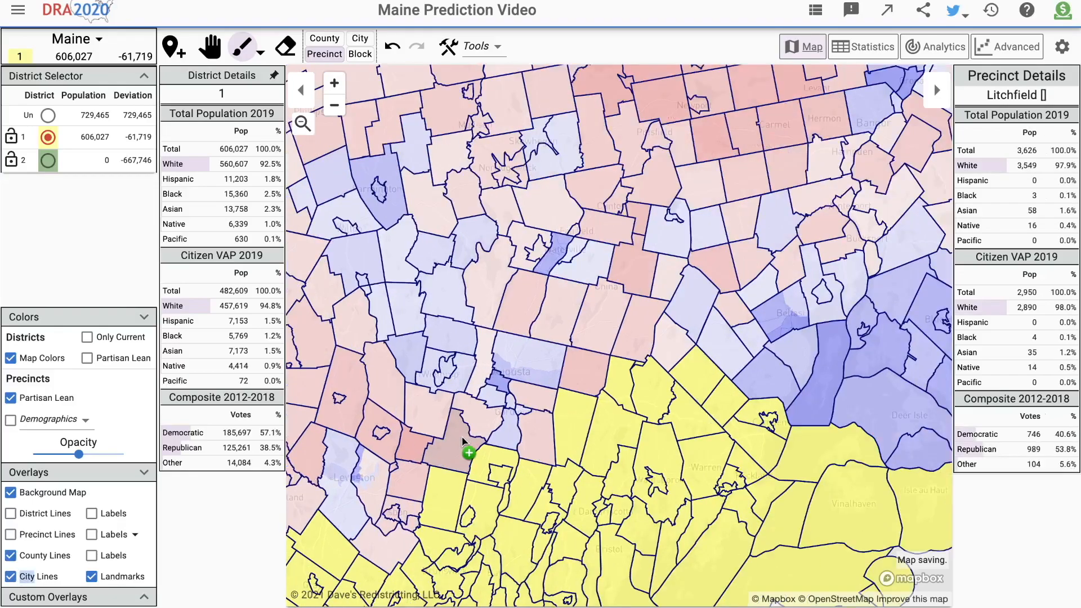
Add the Litchfield, West Gardiner, Gardiner and Chelsea area precincts south of Augusta to District 1
{"action": "scroll", "coordinate": [462, 435], "scroll_direction": "up", "scroll_amount": 1}
{"action": "left_click", "coordinate": [475, 441]}
{"action": "left_click", "coordinate": [495, 434]}
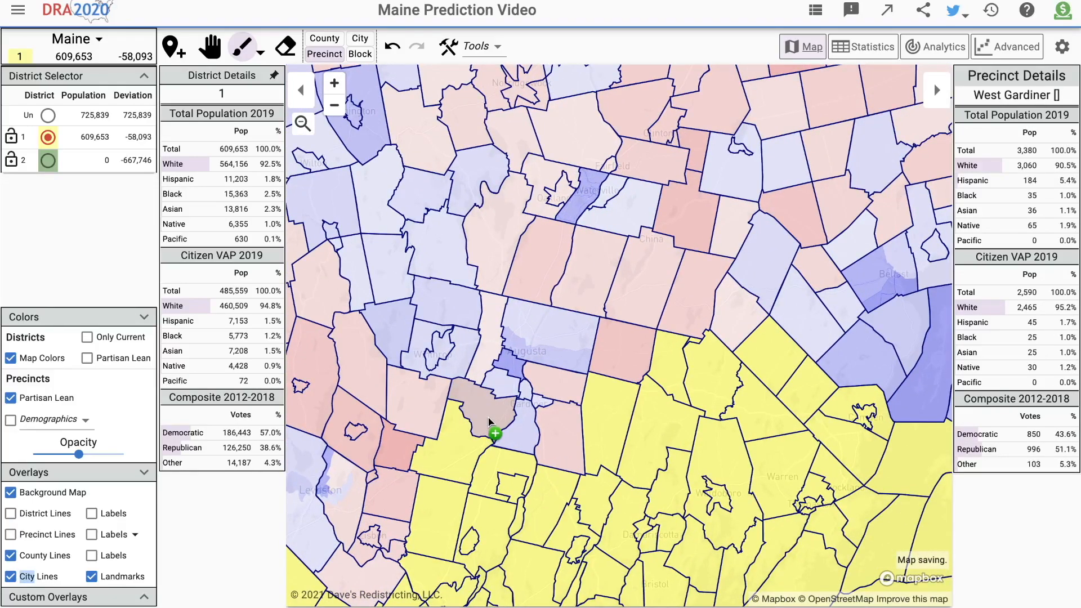
{"action": "left_click", "coordinate": [518, 430]}
{"action": "left_click", "coordinate": [554, 433]}
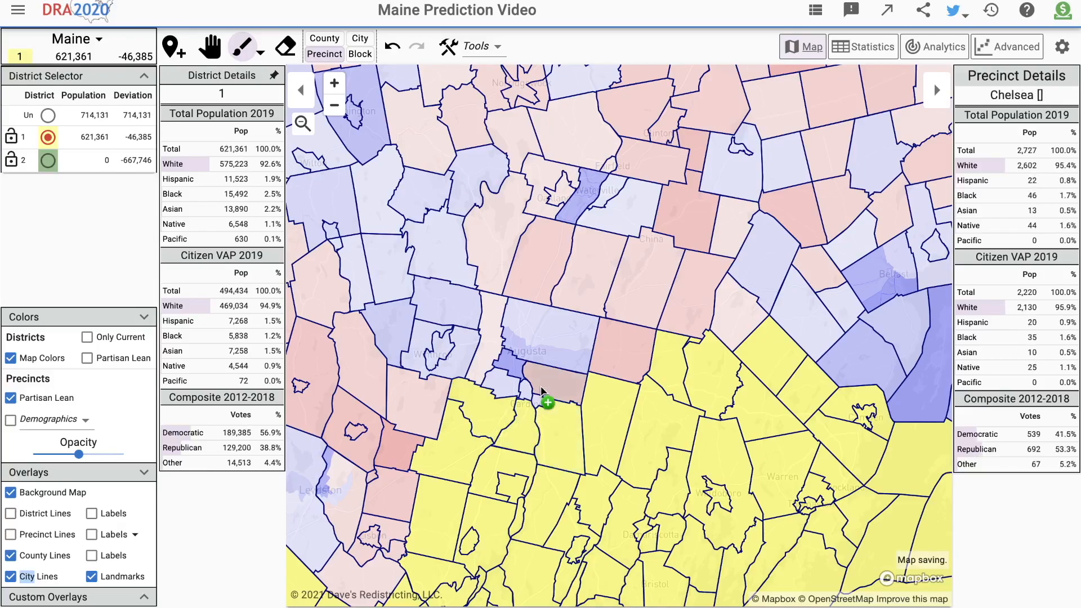
{"action": "left_click", "coordinate": [545, 401]}
{"action": "left_click", "coordinate": [545, 417]}
Add Farmingdale, the Augusta wards and the town directly east of Augusta to District 1
{"action": "left_click", "coordinate": [501, 385]}
{"action": "left_click", "coordinate": [507, 363]}
{"action": "left_click", "coordinate": [534, 331]}
{"action": "left_click", "coordinate": [549, 346]}
{"action": "left_click", "coordinate": [552, 356]}
{"action": "left_click", "coordinate": [518, 349]}
{"action": "left_click", "coordinate": [621, 347]}
Add Manchester and the adjoining towns directly north of Augusta to District 1
{"action": "scroll", "coordinate": [406, 386], "scroll_direction": "down", "scroll_amount": 2}
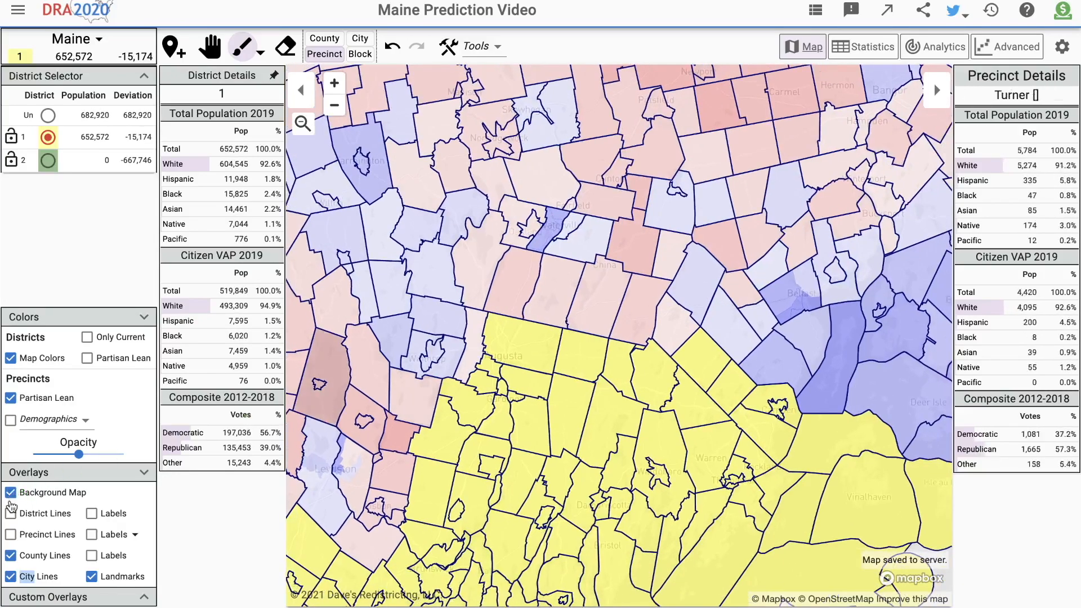
{"action": "left_click", "coordinate": [472, 360]}
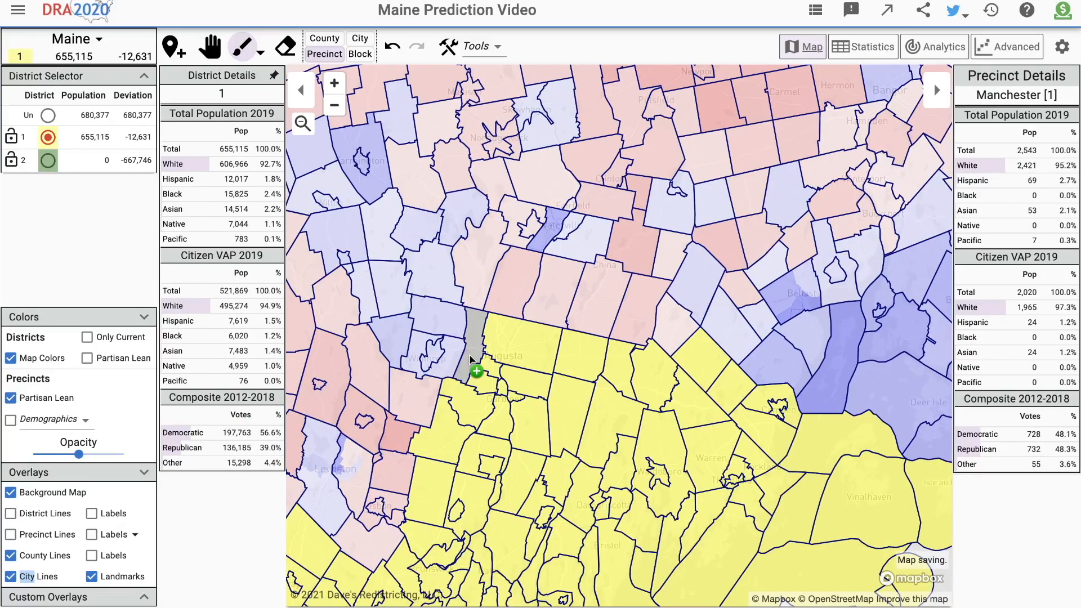
{"action": "left_click", "coordinate": [12, 575]}
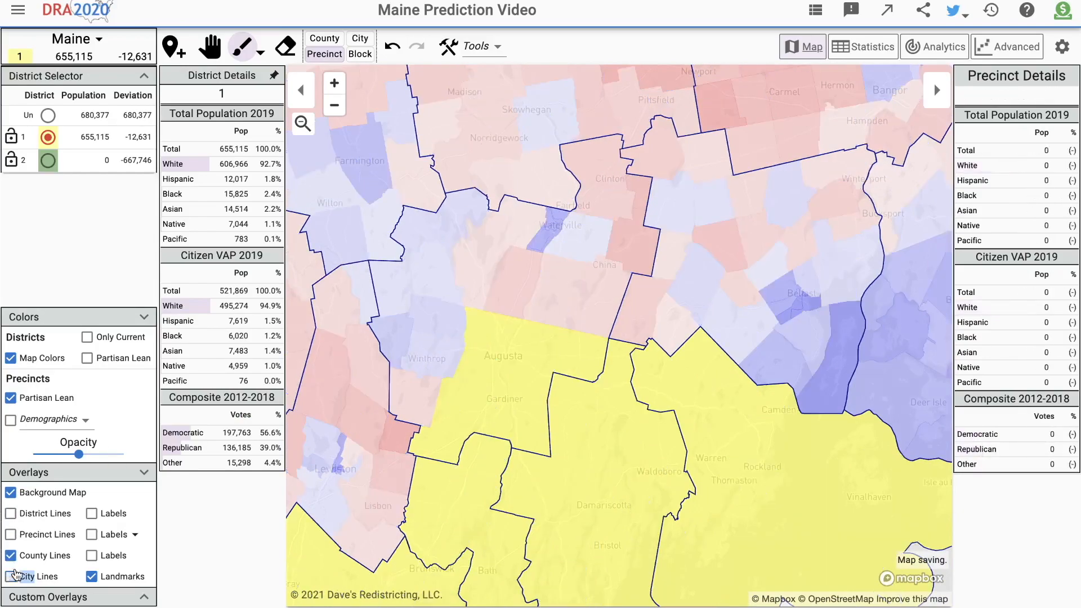
{"action": "left_click", "coordinate": [13, 575]}
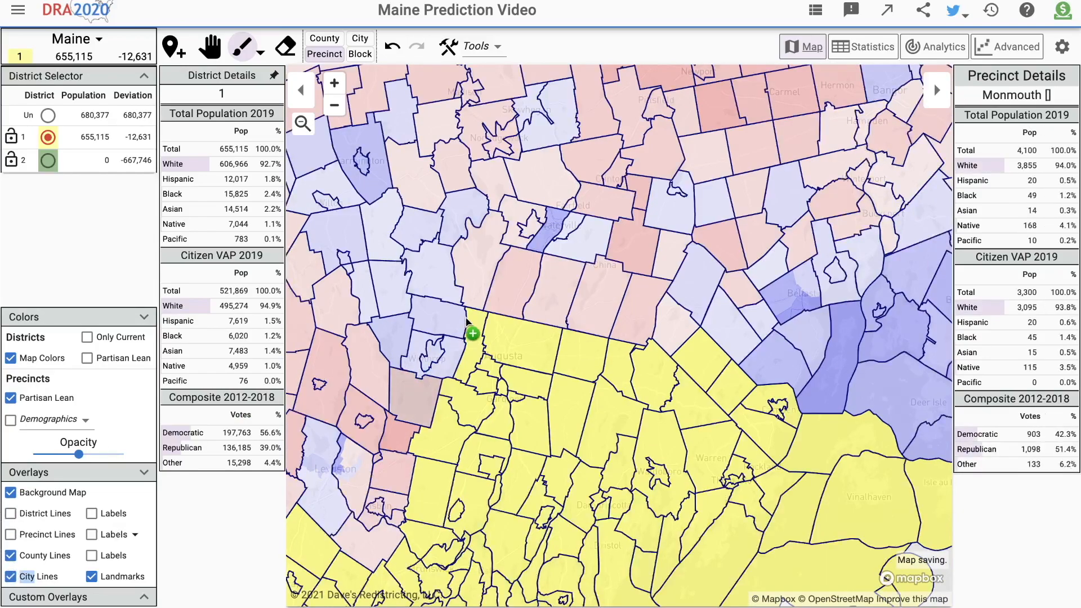
{"action": "mouse_move", "coordinate": [498, 309]}
{"action": "left_mouse_down"}
{"action": "mouse_move", "coordinate": [599, 309]}
{"action": "mouse_move", "coordinate": [576, 315]}
{"action": "left_mouse_up"}
Hide the city and county lines and display the district lines over the whole state
{"action": "left_click", "coordinate": [12, 576]}
{"action": "left_click", "coordinate": [12, 555]}
{"action": "scroll", "coordinate": [534, 406], "scroll_direction": "down", "scroll_amount": 5}
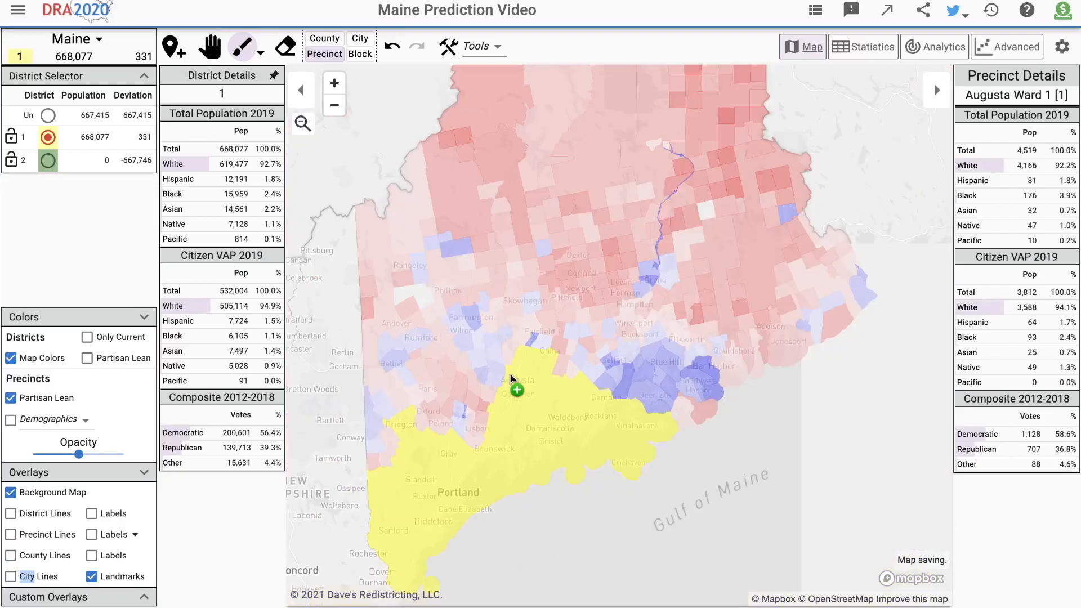
{"action": "left_click", "coordinate": [11, 513]}
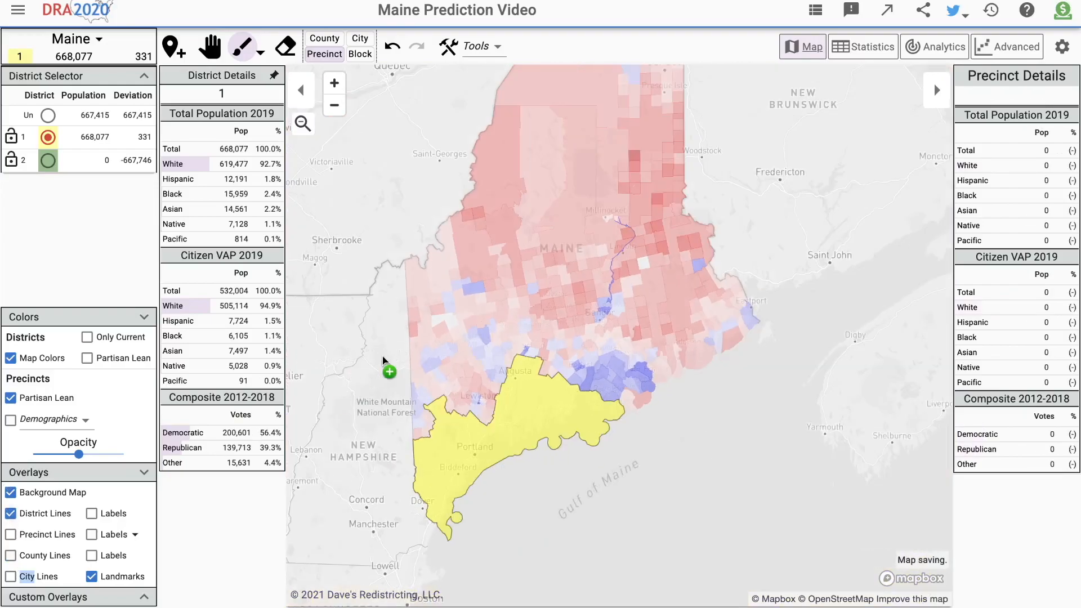
{"action": "key", "text": "space"}
{"action": "scroll", "coordinate": [383, 343], "scroll_direction": "down", "scroll_amount": 1}
{"action": "left_click_drag", "start_coordinate": [393, 337], "coordinate": [376, 351]}
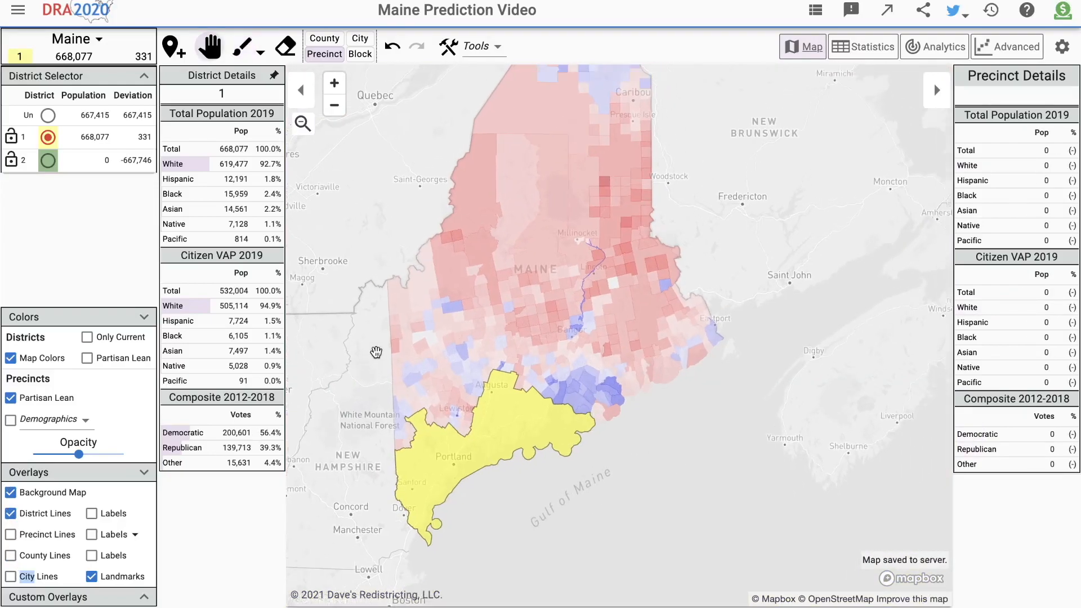
{"action": "scroll", "coordinate": [376, 352], "scroll_direction": "down", "scroll_amount": 1}
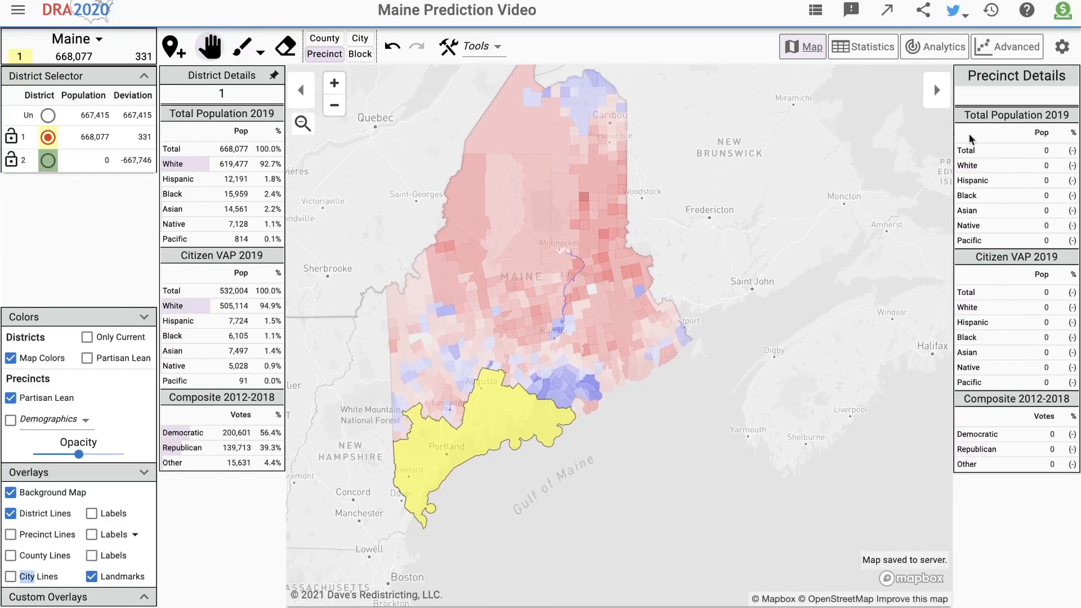
Change the primary election dataset to President 2016 and apply it to the map
{"action": "left_click", "coordinate": [1062, 46]}
{"action": "left_click", "coordinate": [901, 414]}
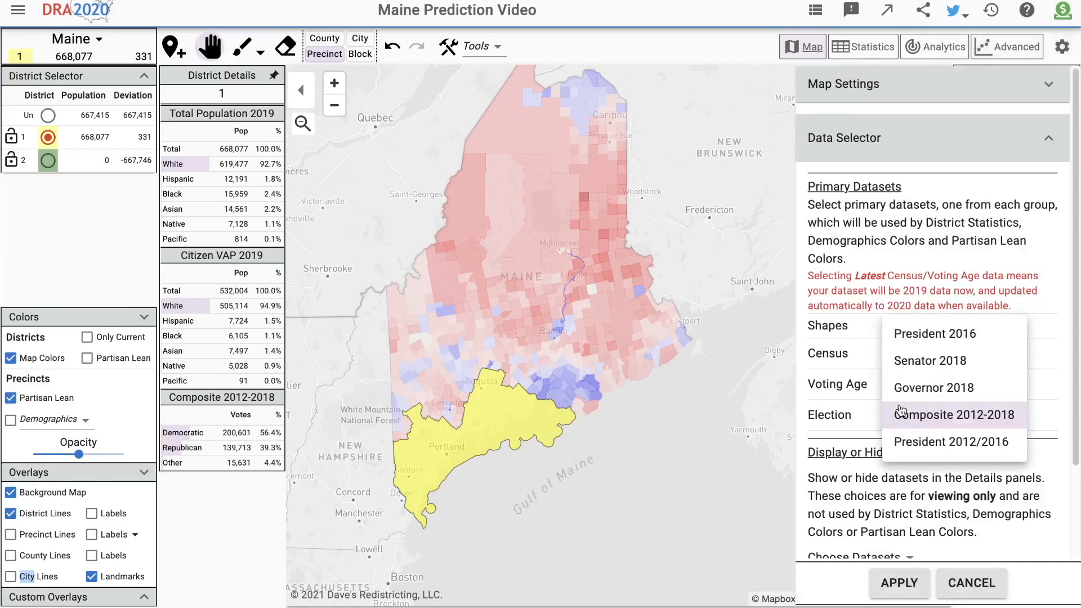
{"action": "left_click", "coordinate": [912, 333]}
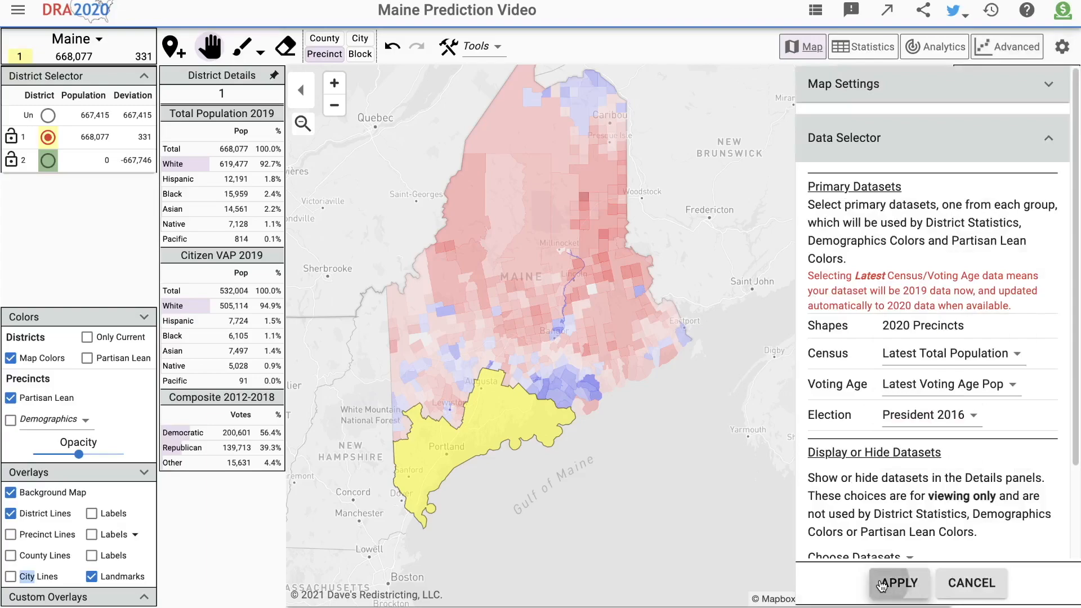
{"action": "left_click", "coordinate": [898, 583]}
{"action": "scroll", "coordinate": [453, 420], "scroll_direction": "down", "scroll_amount": 2}
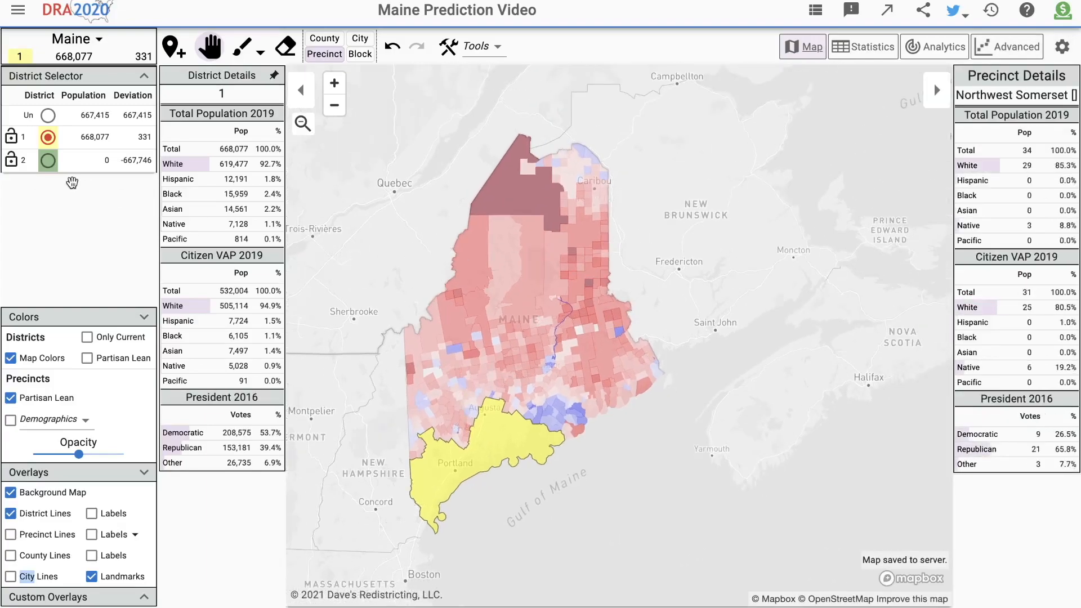
Lock District 1 and assign all remaining counties of Maine to District 2, returning selection to precinct level
{"action": "left_click", "coordinate": [10, 137]}
{"action": "left_click", "coordinate": [48, 161]}
{"action": "left_click", "coordinate": [324, 38]}
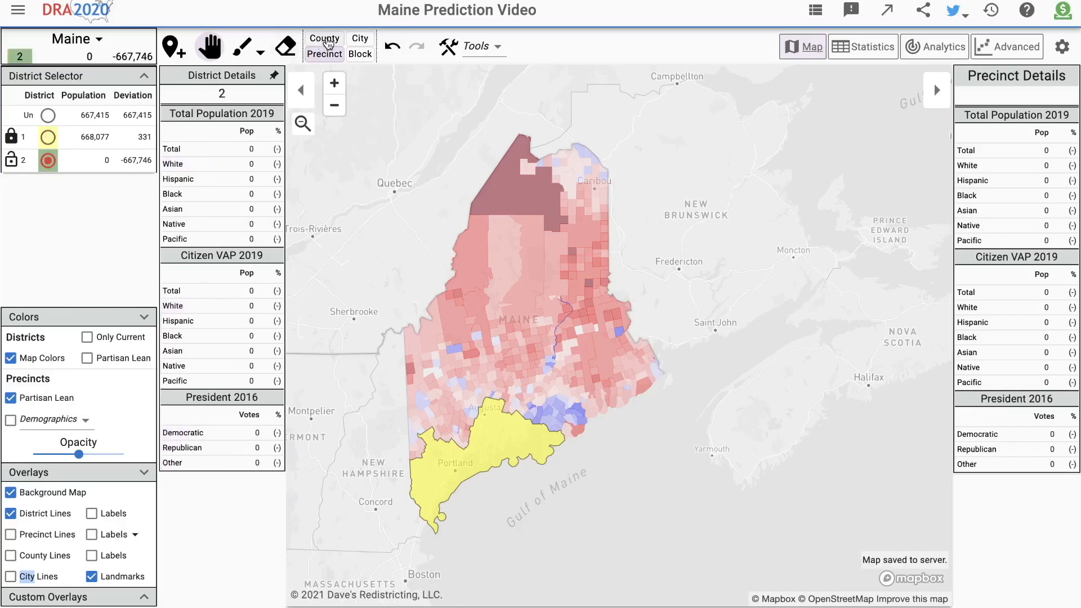
{"action": "mouse_move", "coordinate": [422, 322]}
{"action": "left_mouse_down"}
{"action": "mouse_move", "coordinate": [413, 410]}
{"action": "mouse_move", "coordinate": [434, 430]}
{"action": "mouse_move", "coordinate": [465, 429]}
{"action": "mouse_move", "coordinate": [494, 318]}
{"action": "mouse_move", "coordinate": [572, 234]}
{"action": "mouse_move", "coordinate": [551, 249]}
{"action": "mouse_move", "coordinate": [571, 408]}
{"action": "mouse_move", "coordinate": [538, 391]}
{"action": "mouse_move", "coordinate": [605, 389]}
{"action": "left_mouse_up"}
{"action": "left_click", "coordinate": [324, 54]}
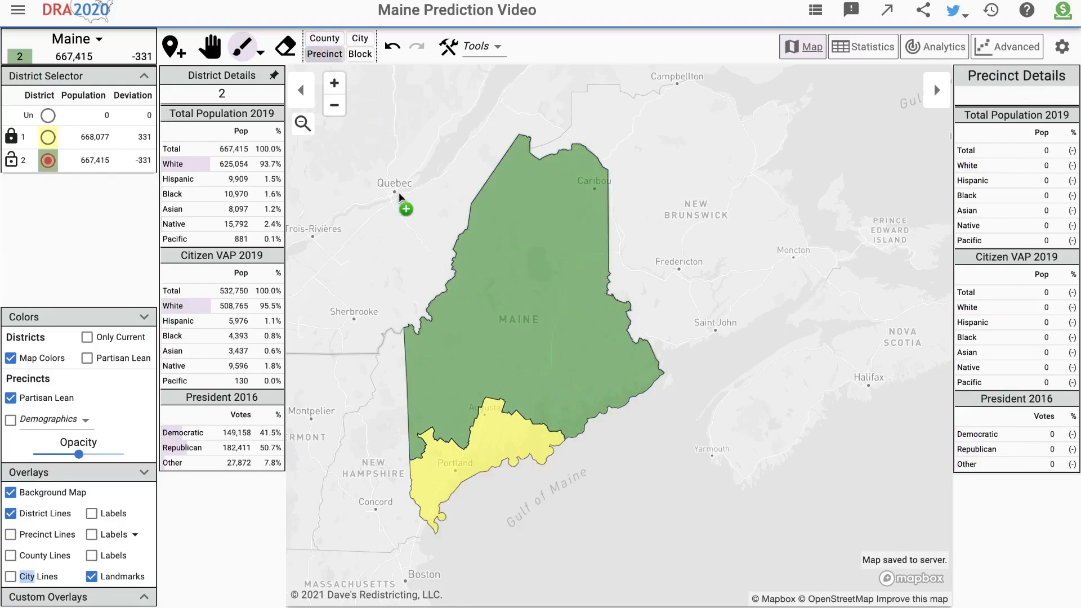
Color the two districts by partisan lean instead of map colors
{"action": "left_click", "coordinate": [96, 360]}
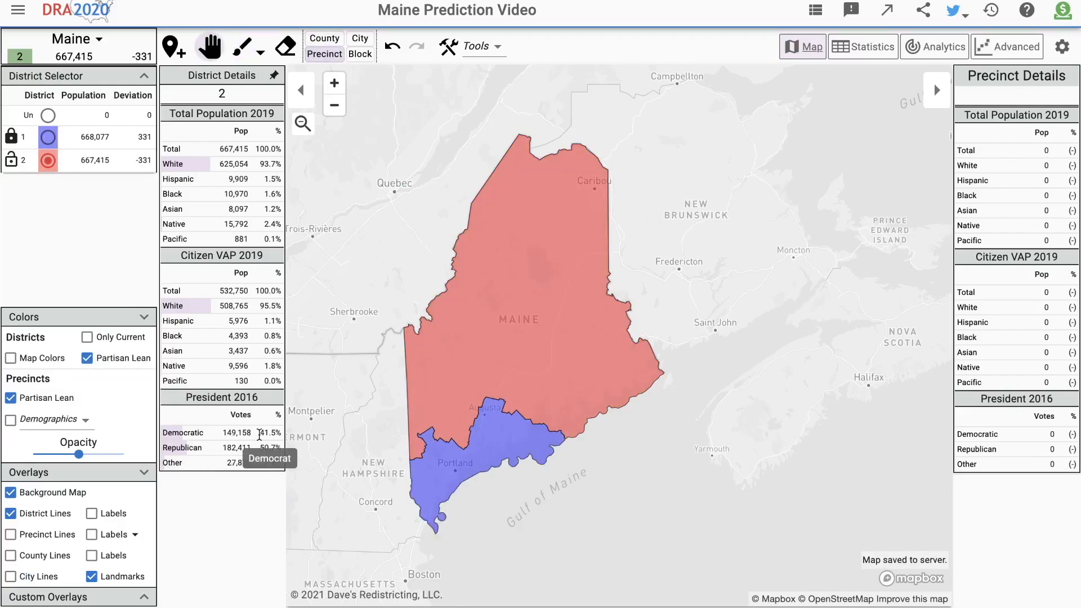
{"action": "scroll", "coordinate": [482, 308], "scroll_direction": "down", "scroll_amount": 1}
{"action": "left_click_drag", "start_coordinate": [483, 295], "coordinate": [482, 322]}
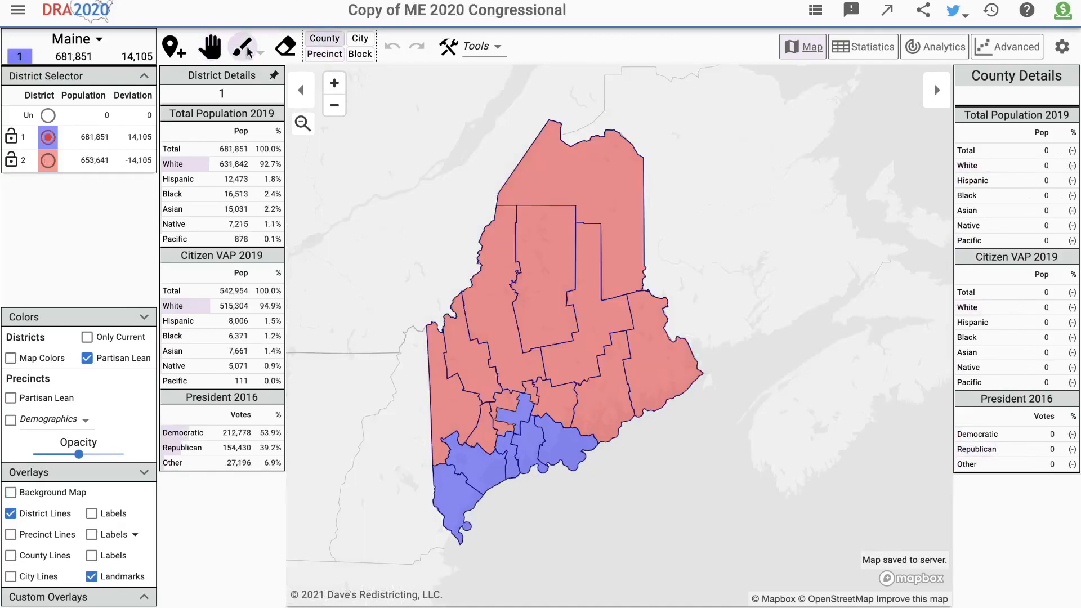
Check District 2 on the 2020 congressional map and examine the new plan's county boundaries around Lewiston
{"action": "left_click", "coordinate": [48, 161]}
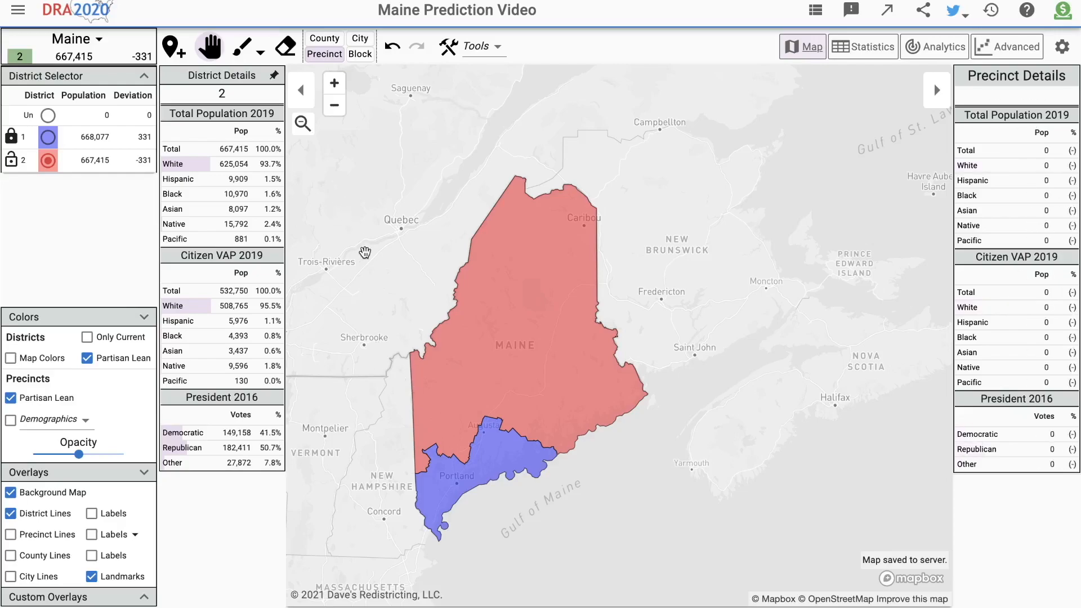
{"action": "scroll", "coordinate": [413, 488], "scroll_direction": "up", "scroll_amount": 5}
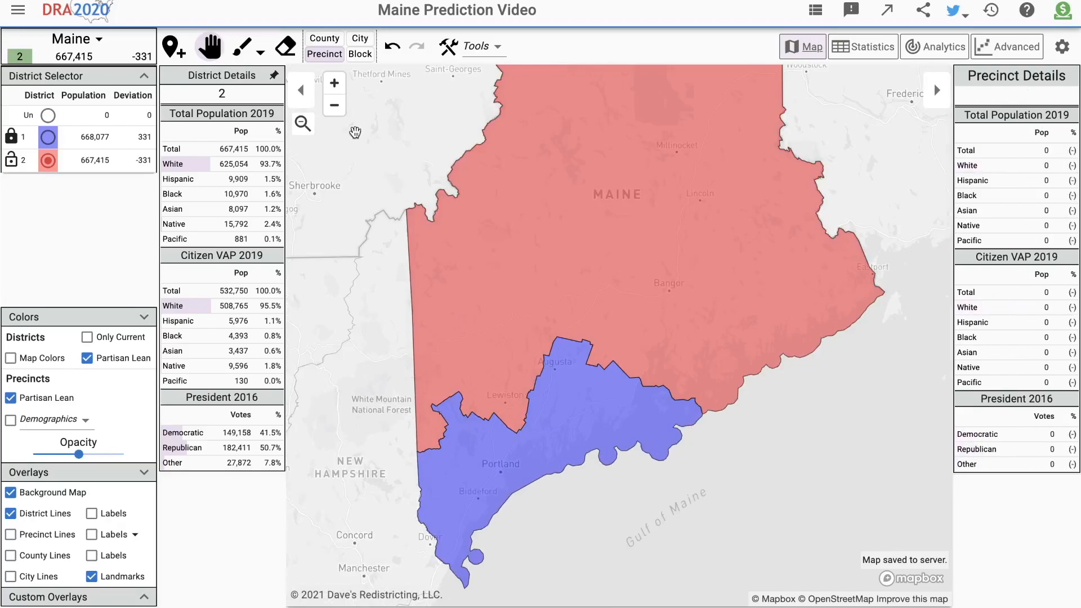
{"action": "left_click", "coordinate": [324, 38]}
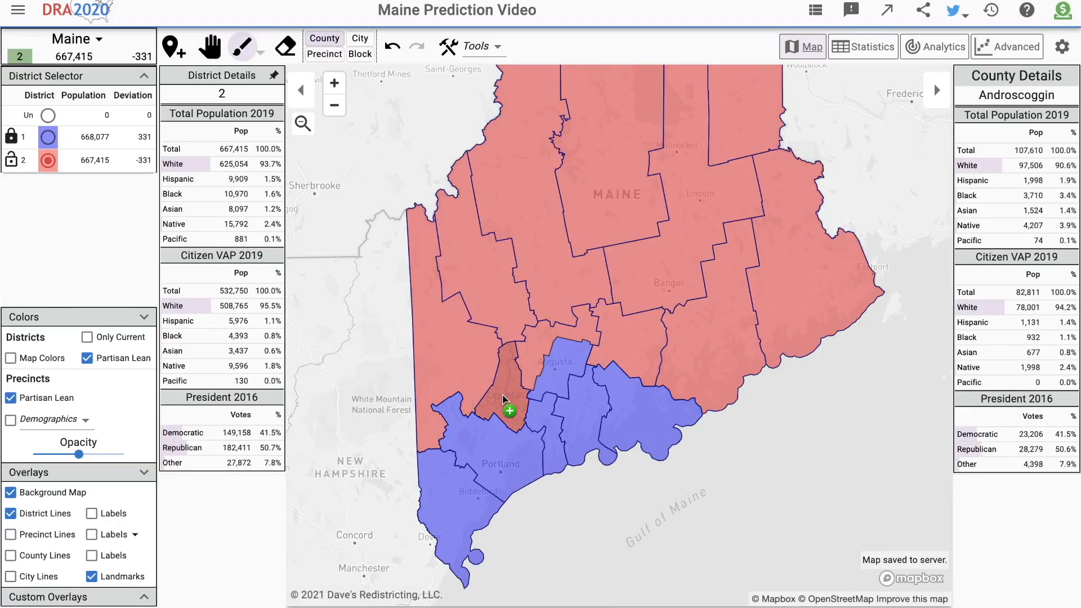
Return the new Maine plan from county-level to precinct-level selection with the Pan tool active and the whole state in view
{"action": "scroll", "coordinate": [509, 395], "scroll_direction": "up", "scroll_amount": 2}
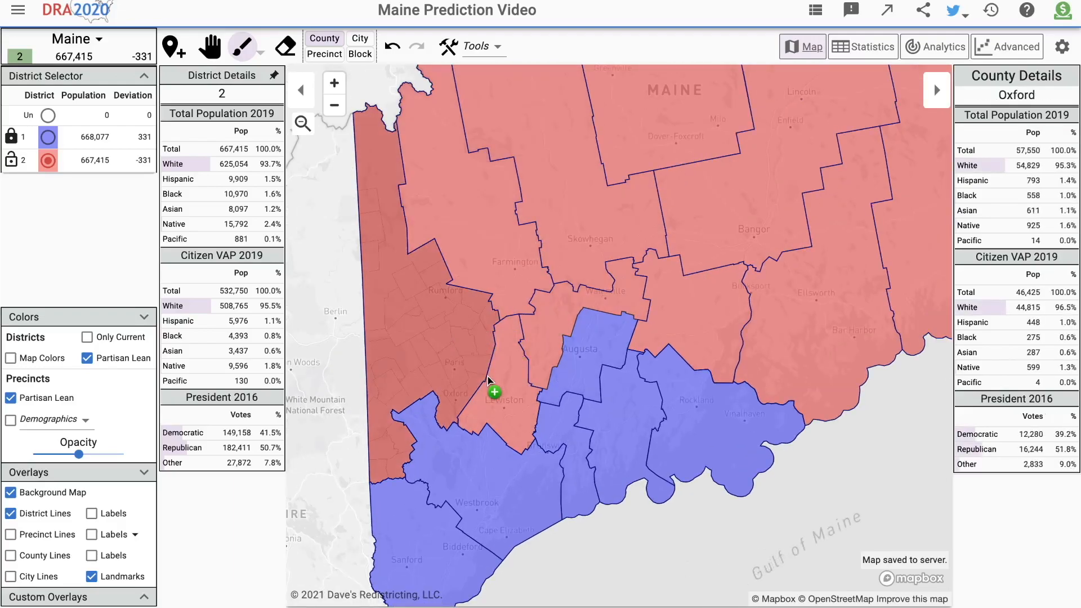
{"action": "scroll", "coordinate": [489, 380], "scroll_direction": "down", "scroll_amount": 3}
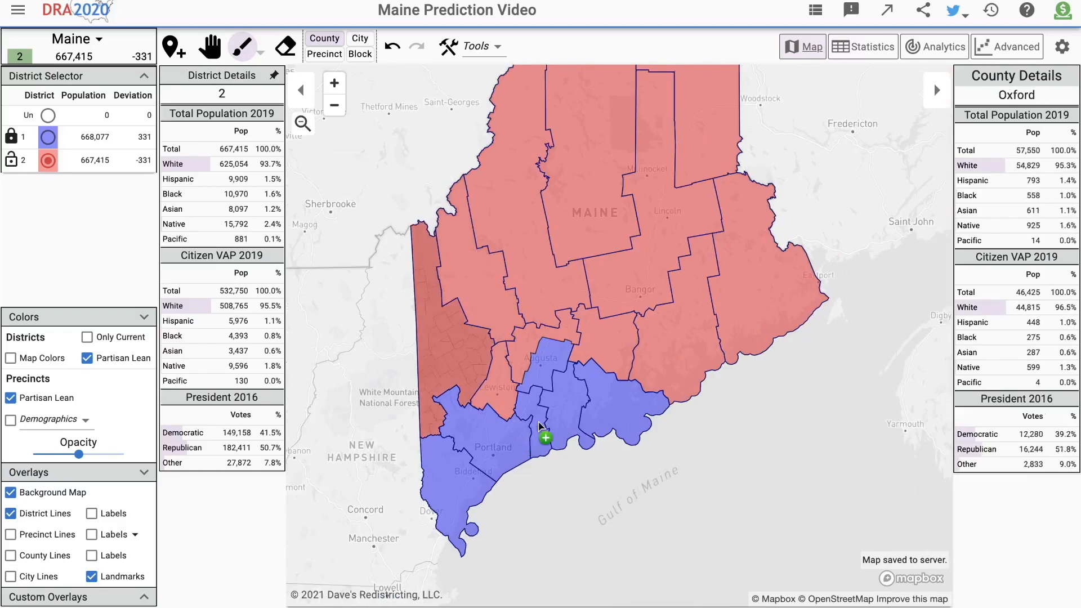
{"action": "left_click_drag", "start_coordinate": [586, 461], "coordinate": [567, 487]}
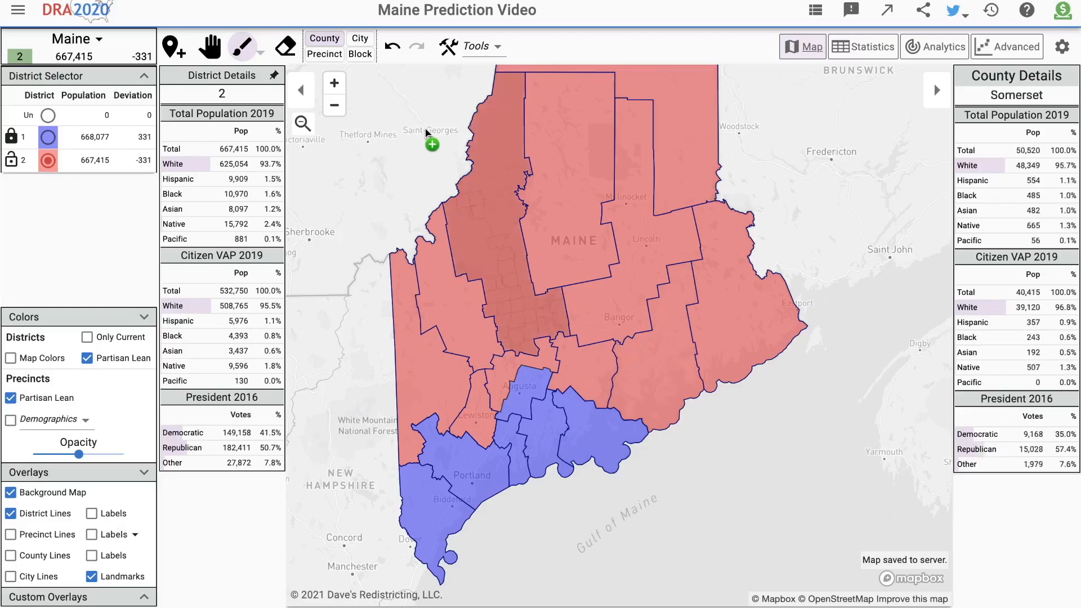
{"action": "left_click", "coordinate": [323, 54]}
{"action": "key", "text": "space"}
{"action": "left_click_drag", "start_coordinate": [377, 227], "coordinate": [378, 283]}
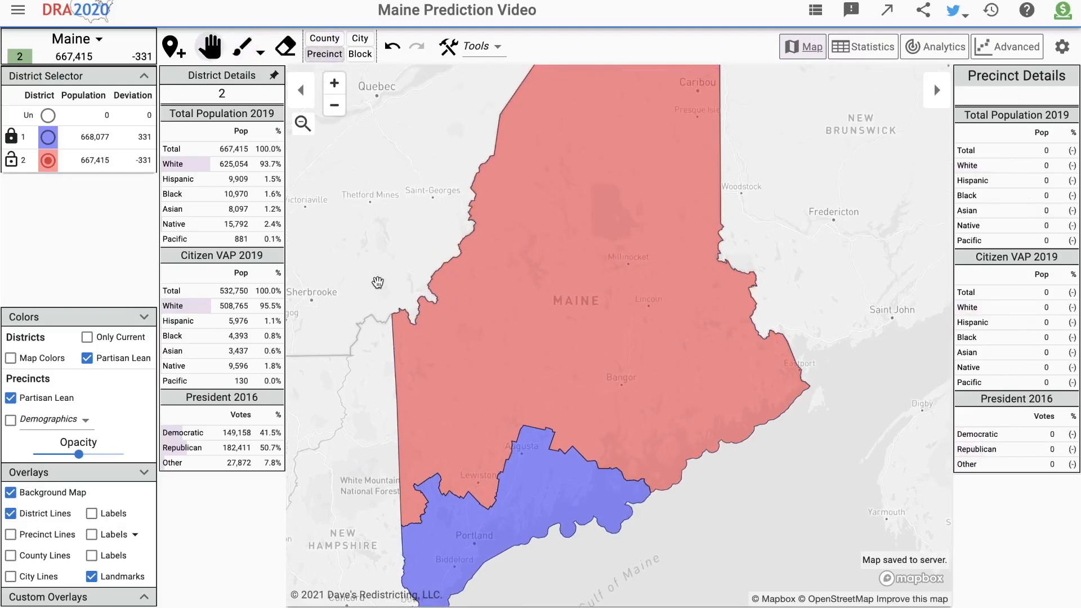
{"action": "scroll", "coordinate": [377, 283], "scroll_direction": "down", "scroll_amount": 1}
{"action": "scroll", "coordinate": [426, 295], "scroll_direction": "down", "scroll_amount": 2}
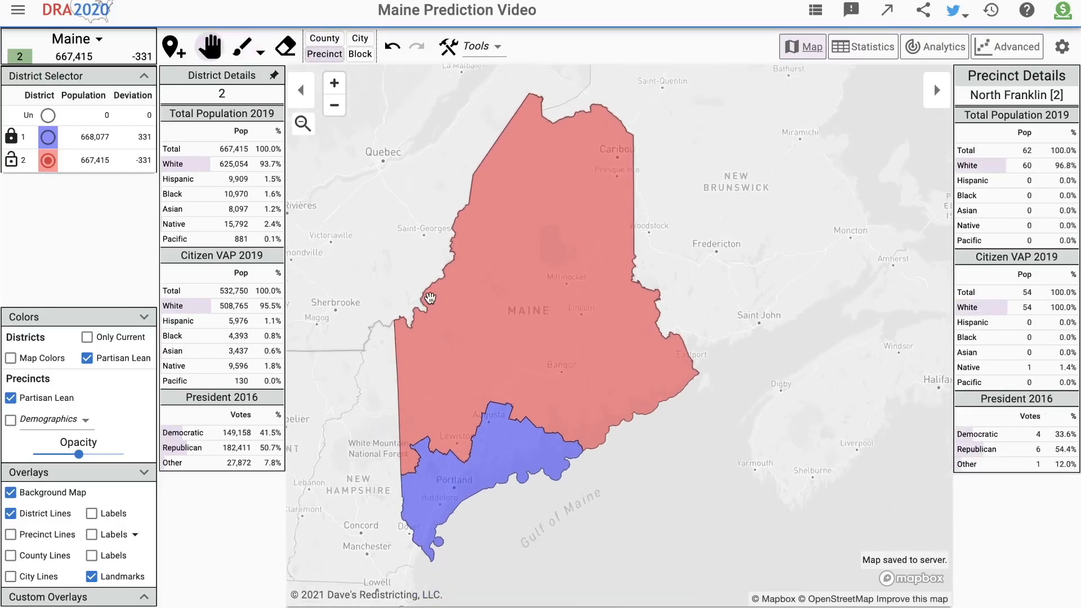
Lock District 2 of the Maine plan and select District 1 to show its details
{"action": "scroll", "coordinate": [431, 298], "scroll_direction": "up", "scroll_amount": 1}
{"action": "left_click", "coordinate": [11, 159]}
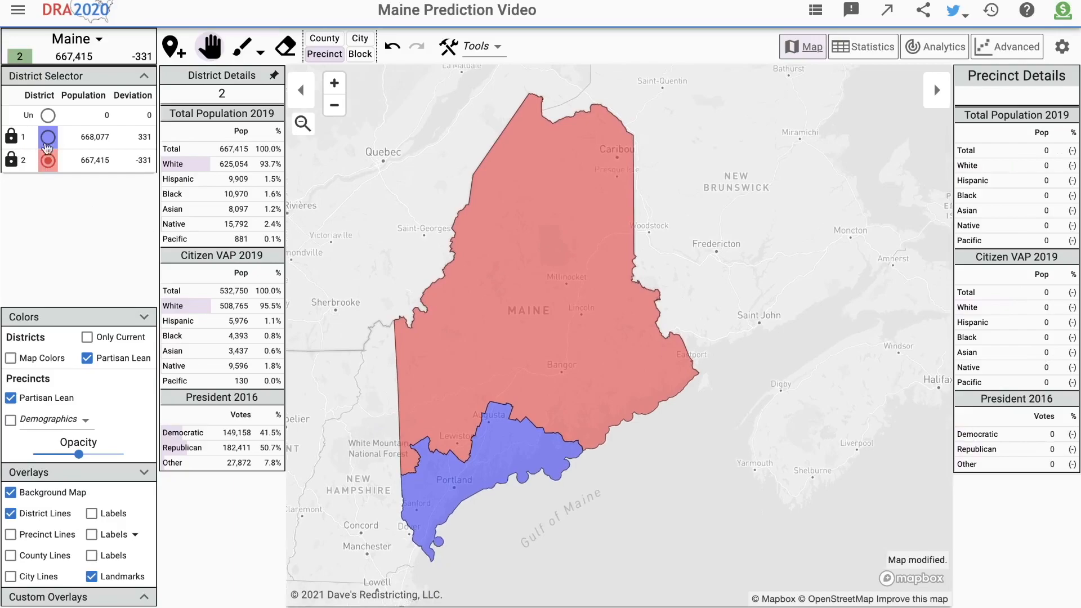
{"action": "left_click", "coordinate": [50, 139]}
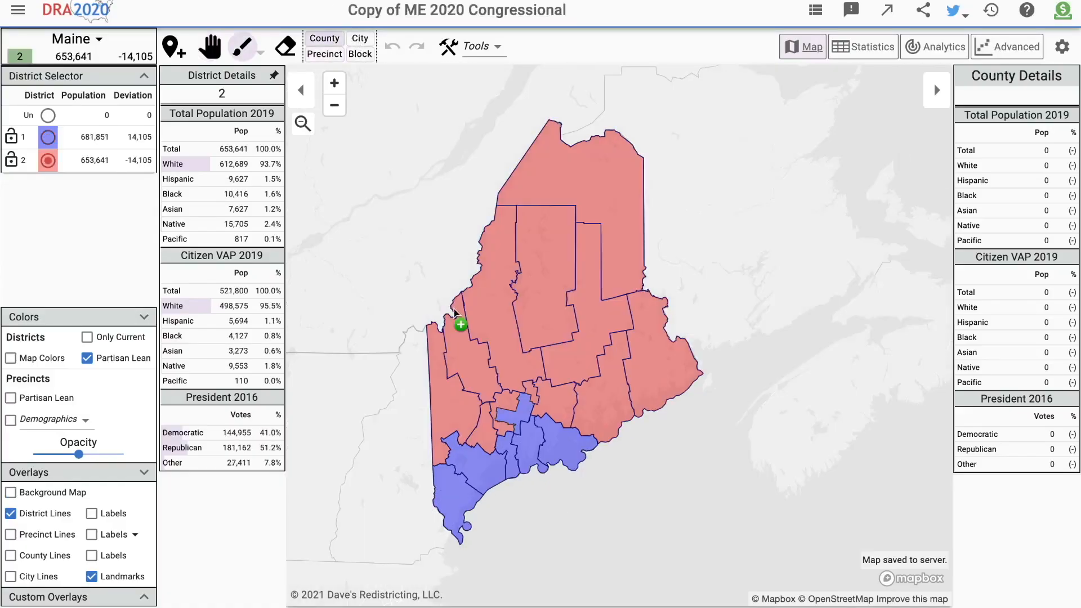
On the copy of the 2020 Maine congressional map, set selection to precinct level and switch to the Pan tool
{"action": "left_click", "coordinate": [323, 58]}
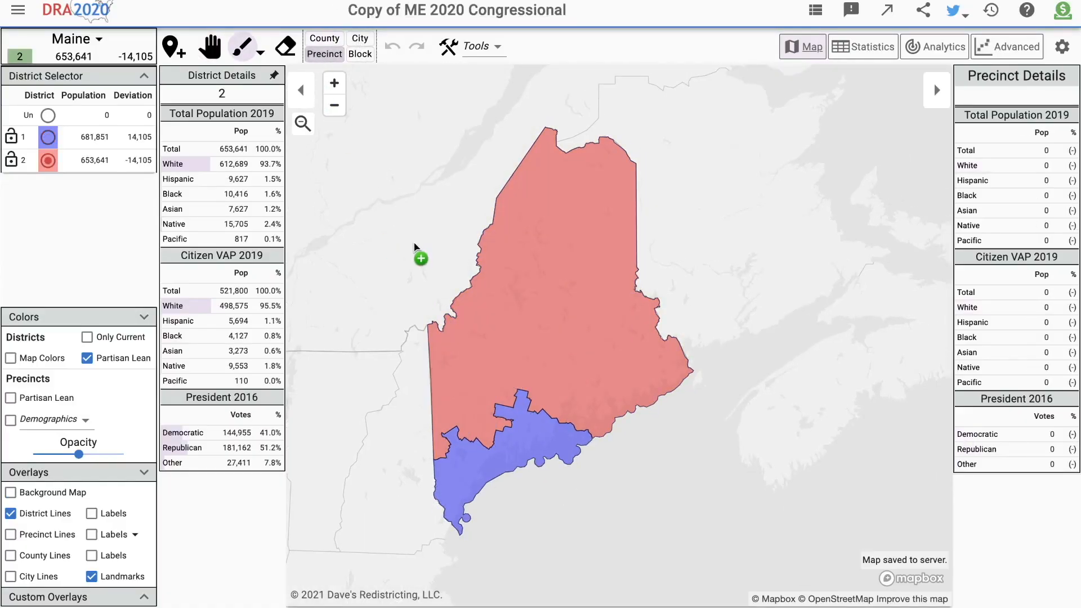
{"action": "key", "text": "space"}
{"action": "left_click_drag", "start_coordinate": [415, 243], "coordinate": [395, 262]}
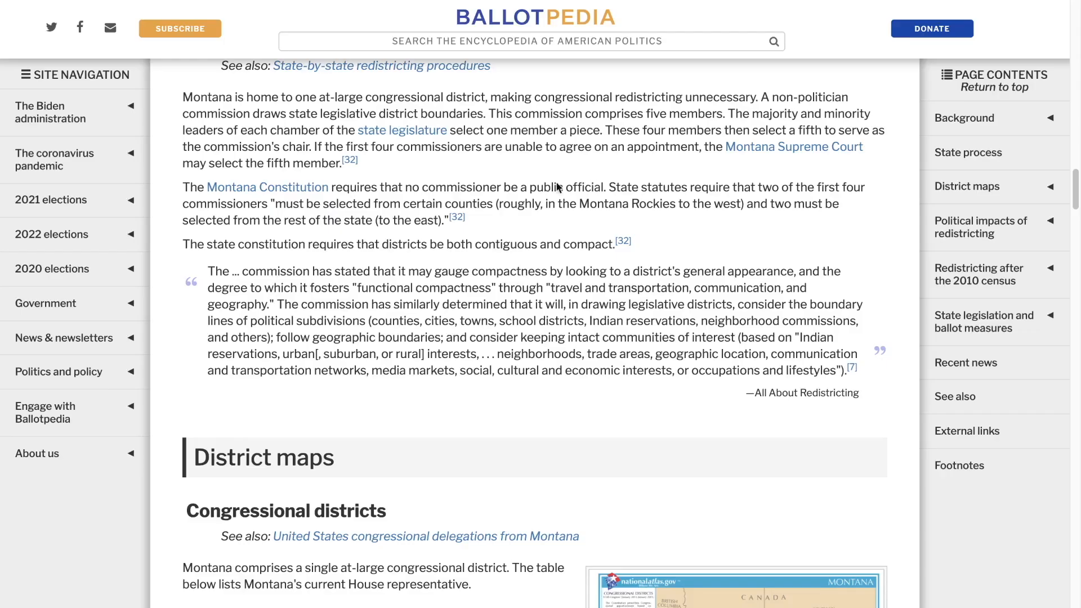
Read the State process section of Ballotpedia's Montana redistricting article on how the commission's members are chosen
{"action": "scroll", "coordinate": [545, 185], "scroll_direction": "down", "scroll_amount": 1}
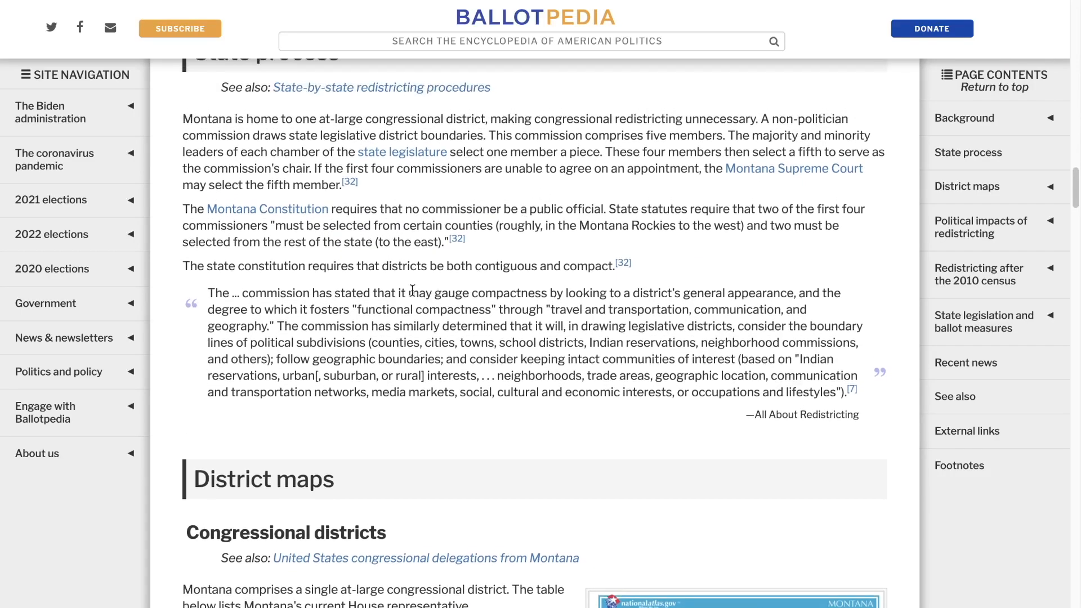
{"action": "scroll", "coordinate": [412, 290], "scroll_direction": "up", "scroll_amount": 1}
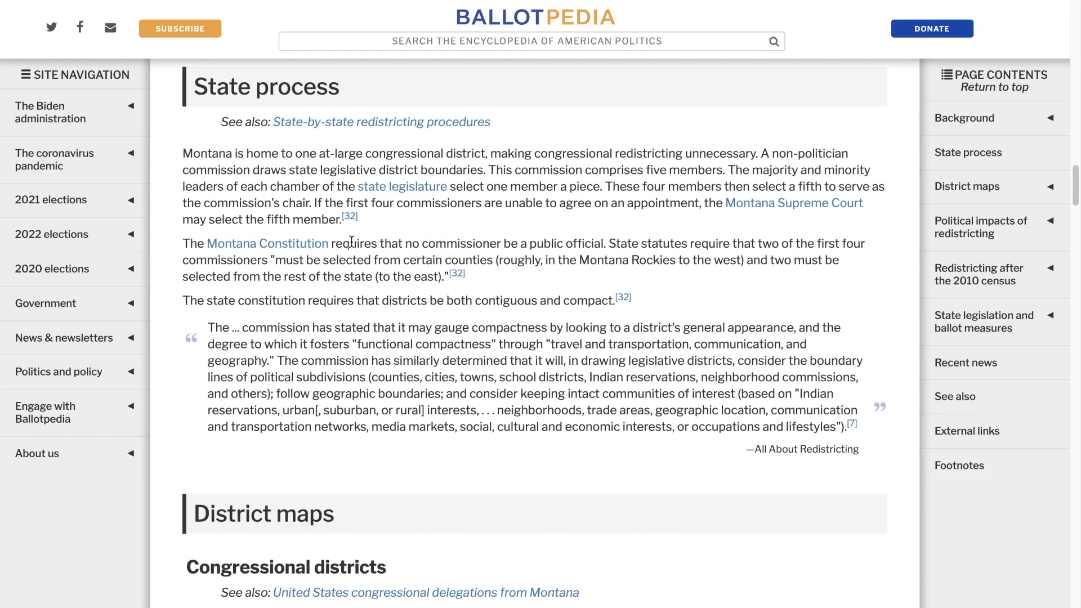
{"action": "left_click_drag", "start_coordinate": [412, 240], "coordinate": [513, 244]}
{"action": "left_click", "coordinate": [513, 244]}
{"action": "left_click_drag", "start_coordinate": [365, 158], "coordinate": [481, 159]}
{"action": "left_click", "coordinate": [482, 159]}
{"action": "left_click_drag", "start_coordinate": [653, 176], "coordinate": [675, 181]}
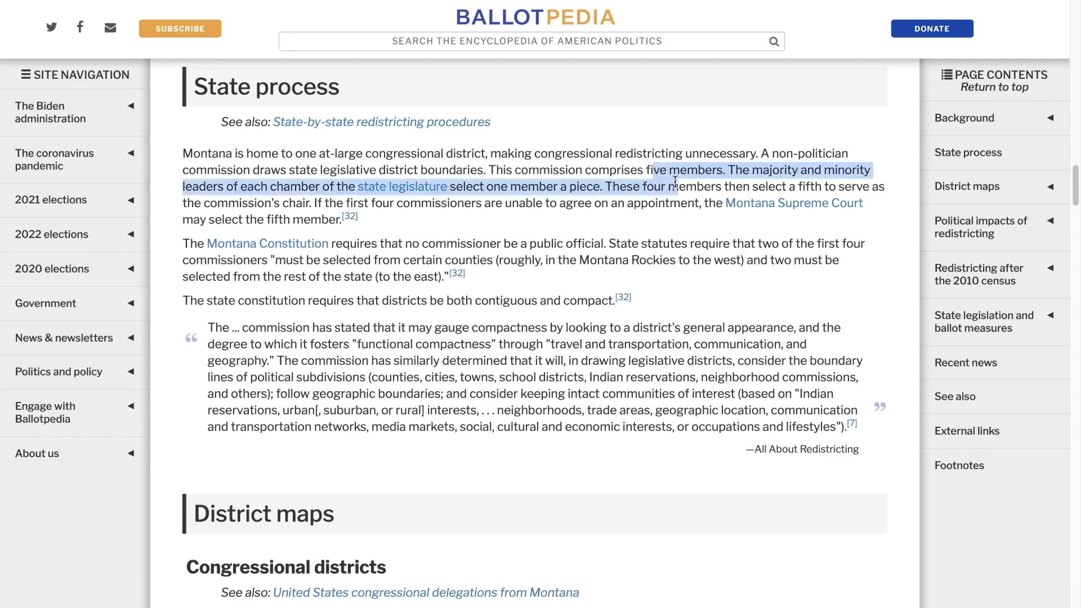
{"action": "left_click", "coordinate": [666, 176]}
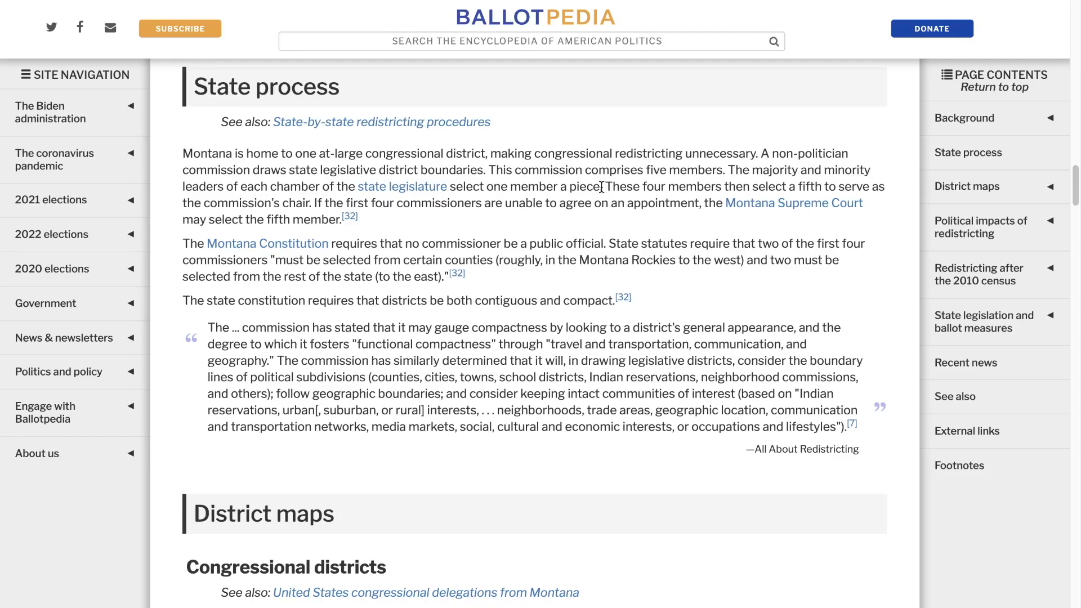
Examine the article's rules on the fifth Montana commissioner and the regions the first four must come from
{"action": "scroll", "coordinate": [549, 219], "scroll_direction": "down", "scroll_amount": 1}
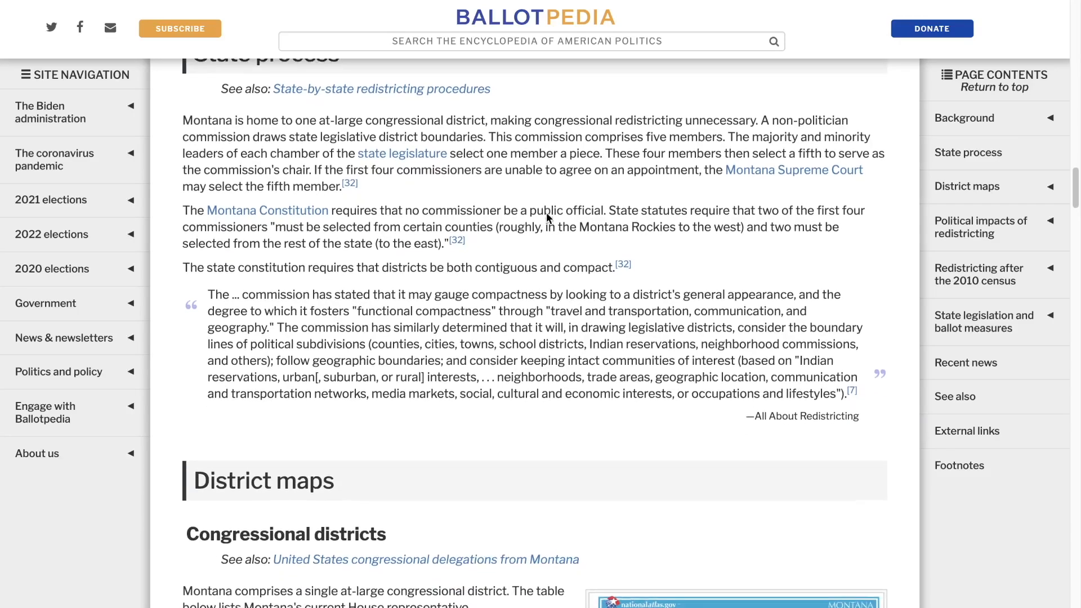
{"action": "scroll", "coordinate": [535, 230], "scroll_direction": "up", "scroll_amount": 1}
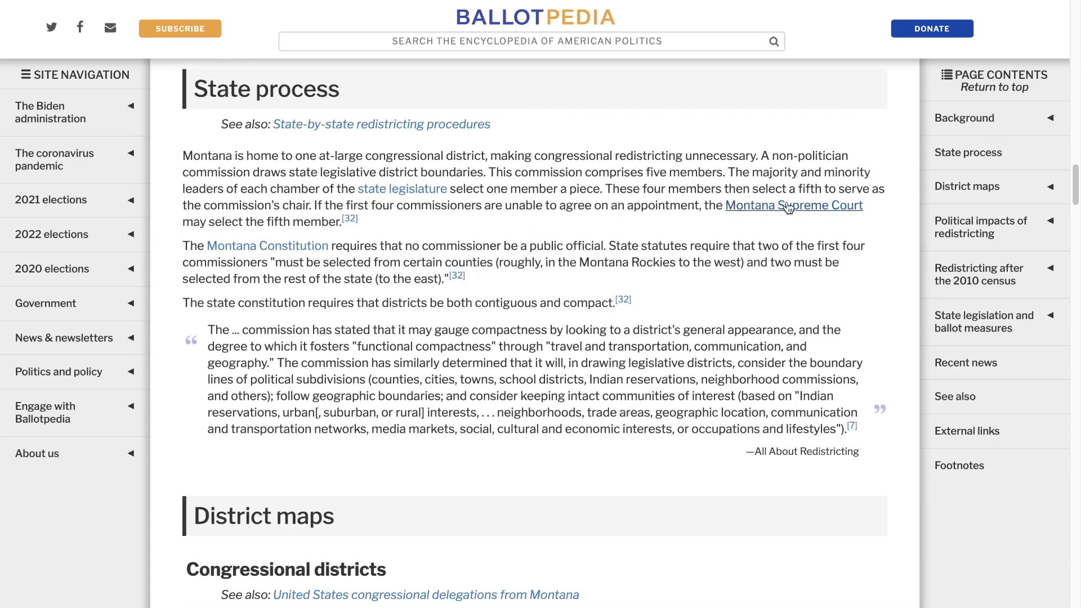
{"action": "left_click_drag", "start_coordinate": [543, 203], "coordinate": [509, 232]}
{"action": "left_click", "coordinate": [509, 232]}
{"action": "scroll", "coordinate": [508, 232], "scroll_direction": "down", "scroll_amount": 1}
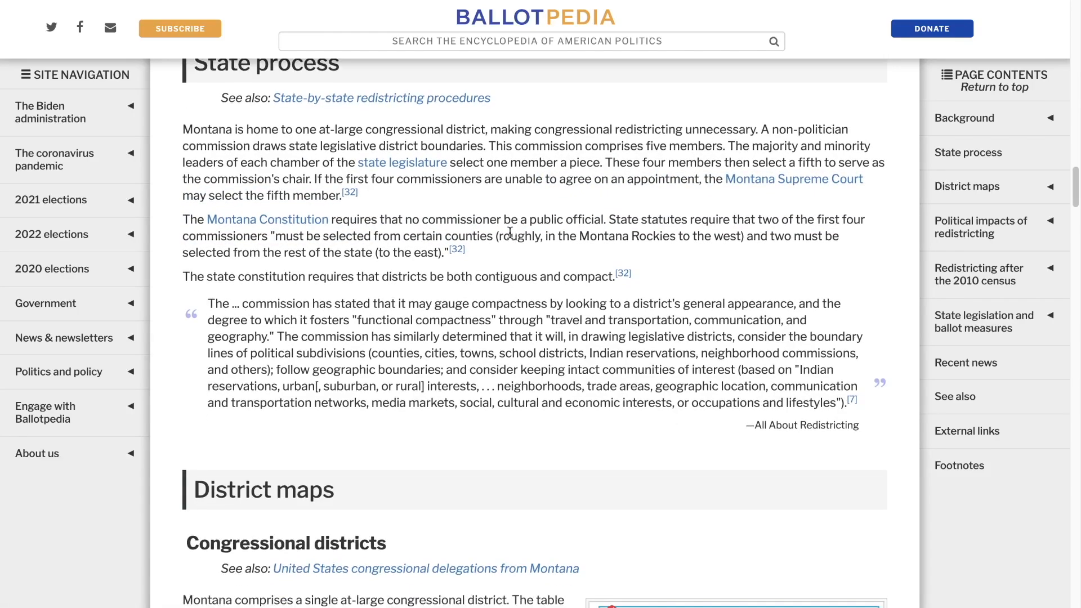
{"action": "scroll", "coordinate": [509, 232], "scroll_direction": "down", "scroll_amount": 1}
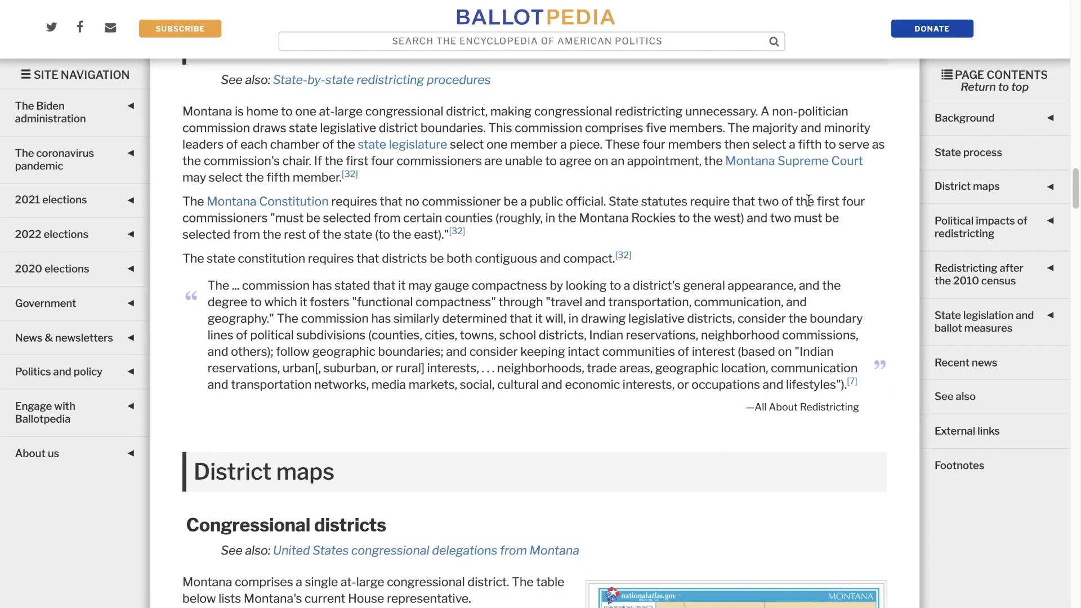
{"action": "left_click_drag", "start_coordinate": [388, 218], "coordinate": [668, 221]}
{"action": "left_click", "coordinate": [552, 220]}
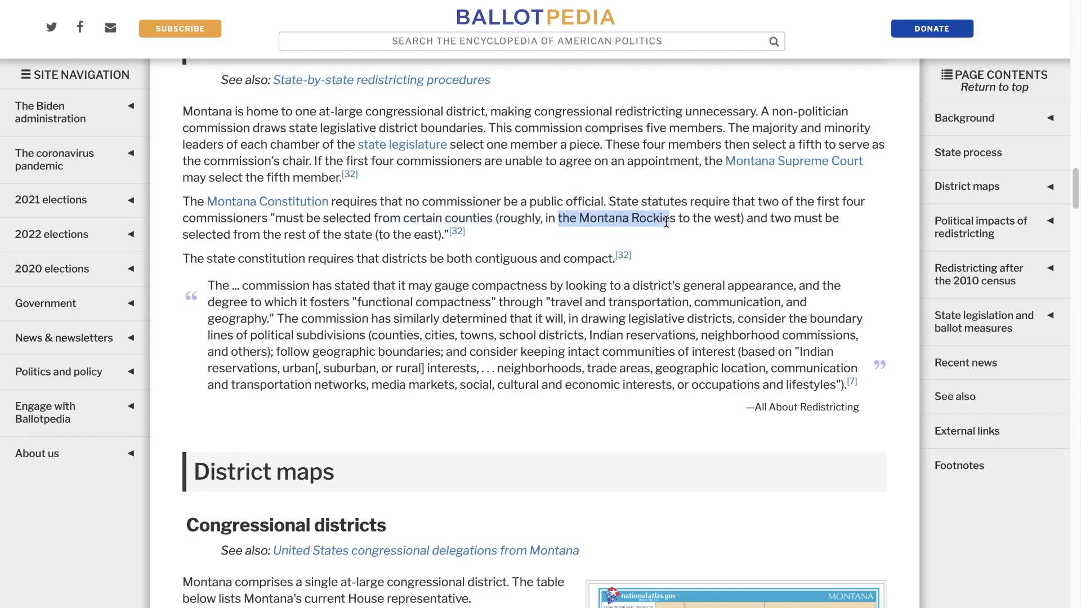
{"action": "left_click", "coordinate": [666, 221]}
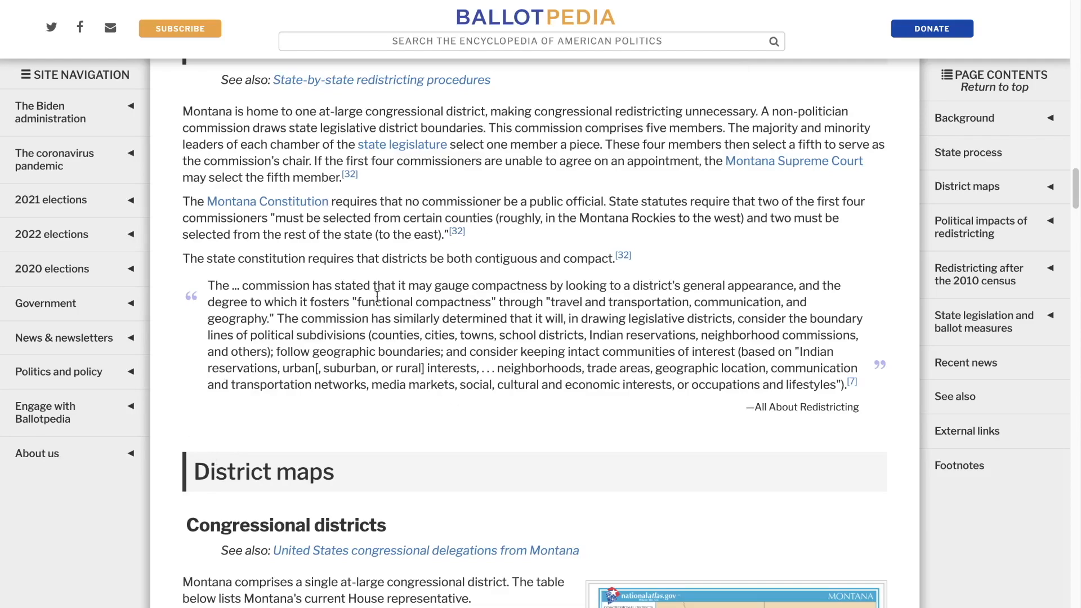
Review the quoted criteria on compactness, political subdivisions and communities of interest for Montana districts
{"action": "scroll", "coordinate": [390, 308], "scroll_direction": "down", "scroll_amount": 2}
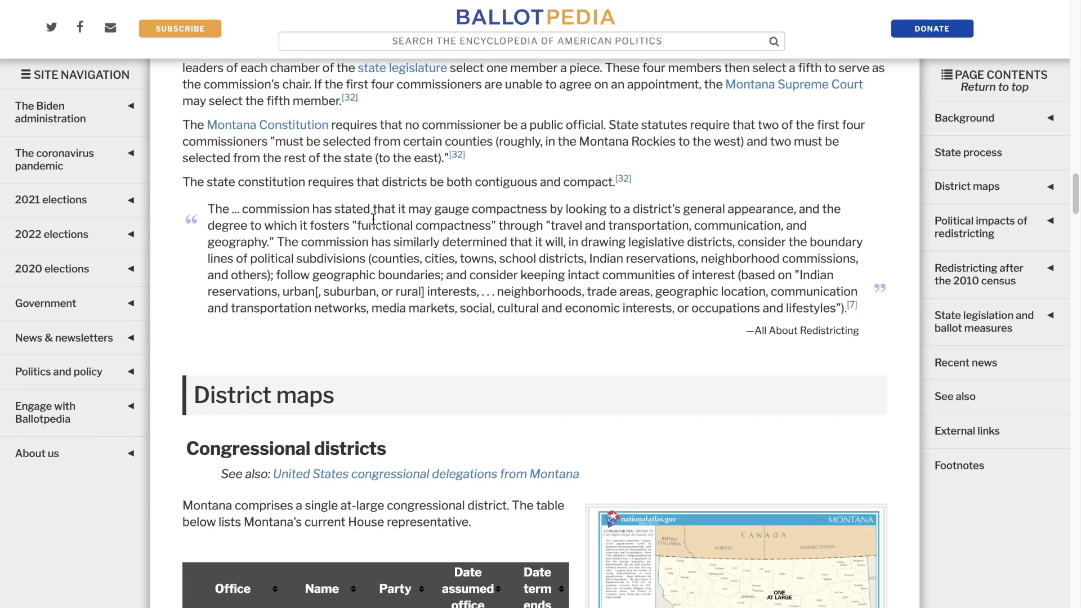
{"action": "left_click_drag", "start_coordinate": [373, 219], "coordinate": [610, 277]}
{"action": "left_click", "coordinate": [497, 242]}
{"action": "left_click_drag", "start_coordinate": [496, 242], "coordinate": [600, 276]}
{"action": "left_click", "coordinate": [530, 256]}
{"action": "left_click_drag", "start_coordinate": [356, 225], "coordinate": [767, 226]}
{"action": "left_click", "coordinate": [498, 225]}
{"action": "left_click", "coordinate": [458, 246]}
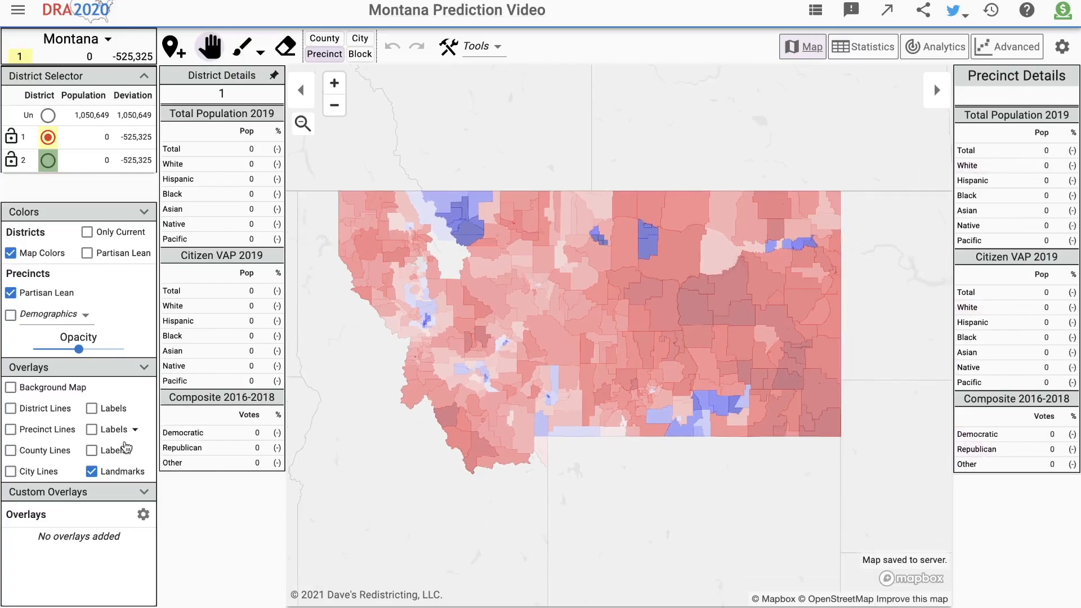
Show the background map on the Montana plan and bring the whole state into view
{"action": "left_click", "coordinate": [25, 393]}
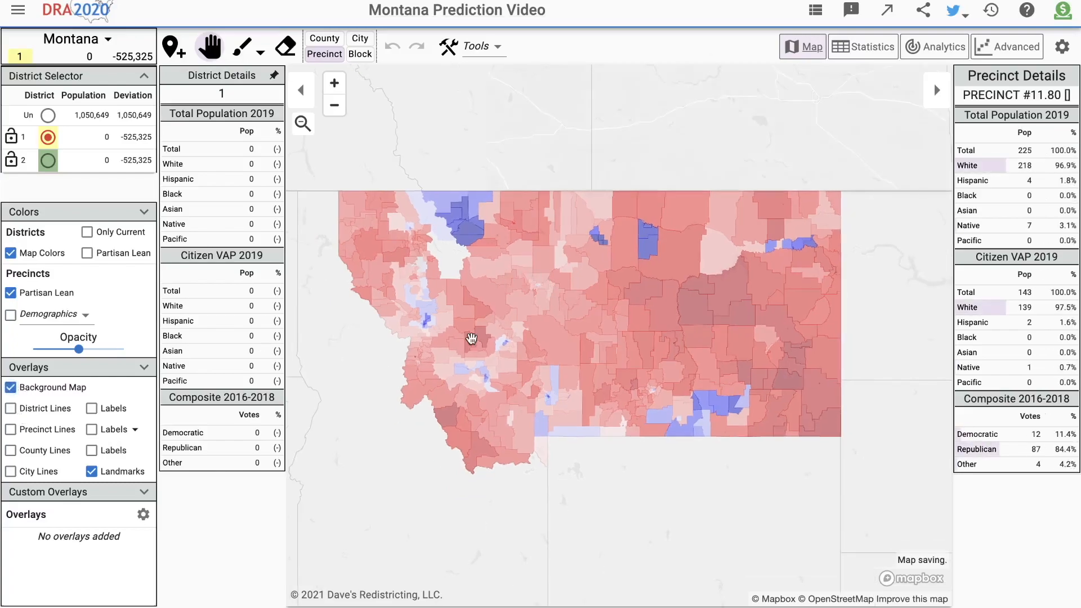
{"action": "scroll", "coordinate": [440, 385], "scroll_direction": "up", "scroll_amount": 1}
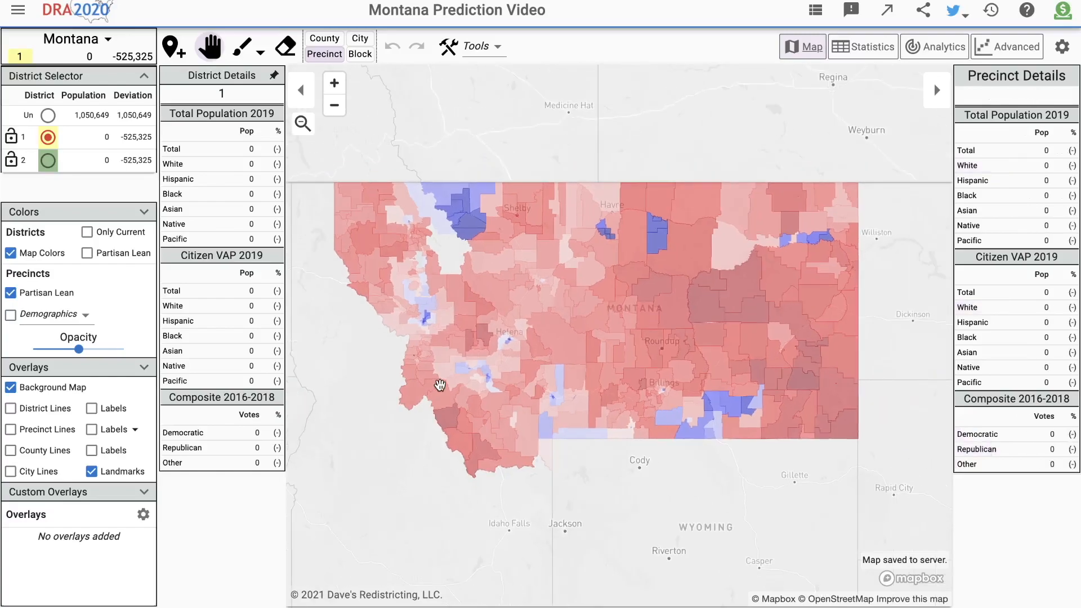
{"action": "scroll", "coordinate": [440, 385], "scroll_direction": "up", "scroll_amount": 1}
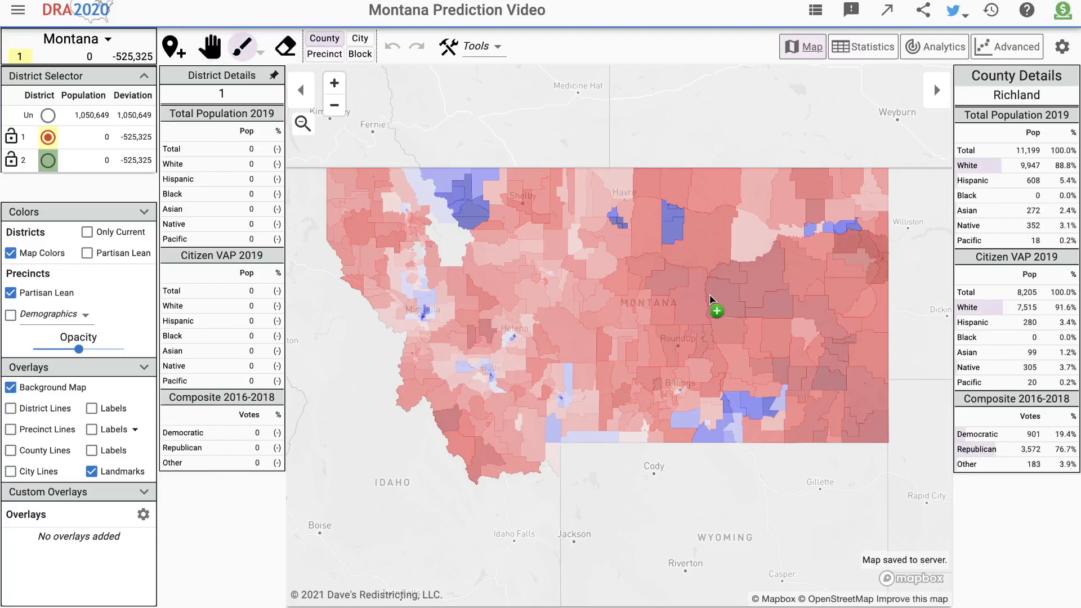
Assign the counties of eastern Montana, from the eastern border past Billings and Havre, to District 1
{"action": "left_click", "coordinate": [780, 369]}
{"action": "mouse_move", "coordinate": [816, 381]}
{"action": "left_mouse_down"}
{"action": "mouse_move", "coordinate": [861, 323]}
{"action": "mouse_move", "coordinate": [845, 251]}
{"action": "mouse_move", "coordinate": [813, 208]}
{"action": "mouse_move", "coordinate": [835, 309]}
{"action": "mouse_move", "coordinate": [819, 269]}
{"action": "mouse_move", "coordinate": [832, 189]}
{"action": "mouse_move", "coordinate": [833, 209]}
{"action": "mouse_move", "coordinate": [813, 200]}
{"action": "mouse_move", "coordinate": [835, 339]}
{"action": "mouse_move", "coordinate": [864, 265]}
{"action": "mouse_move", "coordinate": [850, 425]}
{"action": "mouse_move", "coordinate": [723, 434]}
{"action": "mouse_move", "coordinate": [695, 363]}
{"action": "mouse_move", "coordinate": [729, 361]}
{"action": "mouse_move", "coordinate": [868, 259]}
{"action": "mouse_move", "coordinate": [876, 306]}
{"action": "mouse_move", "coordinate": [694, 302]}
{"action": "mouse_move", "coordinate": [710, 210]}
{"action": "mouse_move", "coordinate": [676, 219]}
{"action": "mouse_move", "coordinate": [632, 333]}
{"action": "mouse_move", "coordinate": [647, 349]}
{"action": "mouse_move", "coordinate": [652, 398]}
{"action": "mouse_move", "coordinate": [611, 401]}
{"action": "mouse_move", "coordinate": [599, 190]}
{"action": "mouse_move", "coordinate": [508, 198]}
{"action": "left_mouse_up"}
{"action": "left_click", "coordinate": [874, 322]}
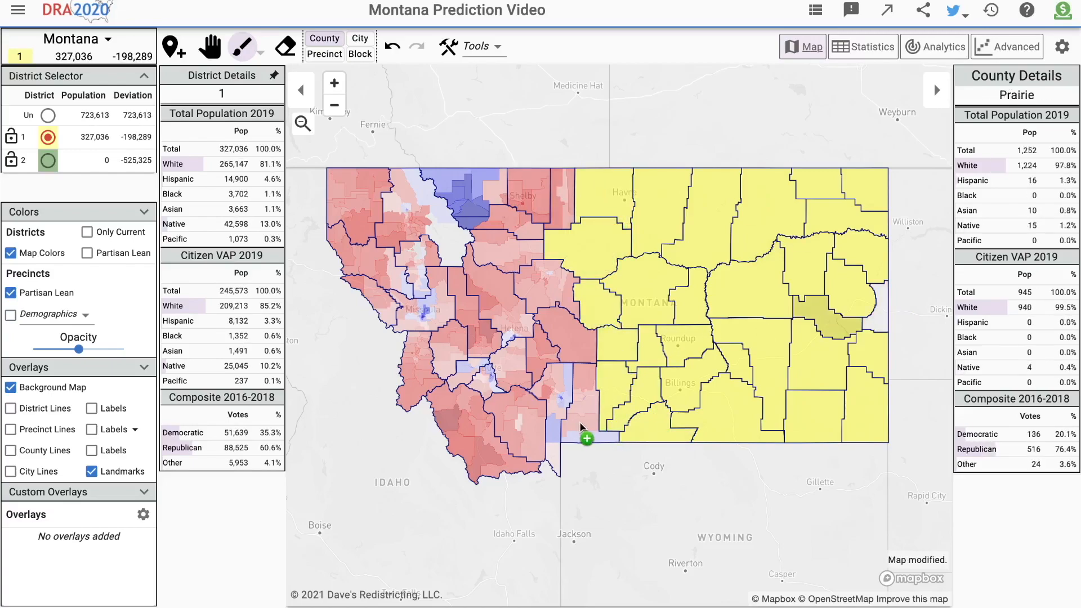
Extend District 1 westward with Meagher and Cascade counties and the two unassigned counties south of Meagher
{"action": "left_click", "coordinate": [560, 399]}
{"action": "left_click", "coordinate": [578, 409]}
{"action": "left_click", "coordinate": [565, 332]}
{"action": "left_click", "coordinate": [565, 296]}
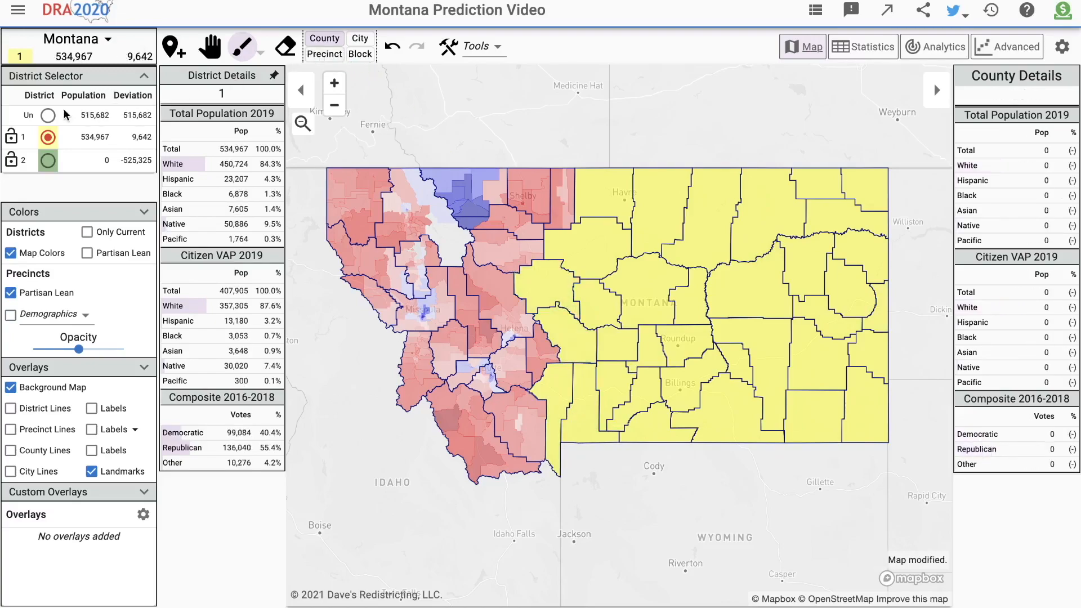
Try removing Cascade County from District 1 and adding the two northern counties around Shelby instead
{"action": "left_click", "coordinate": [47, 116]}
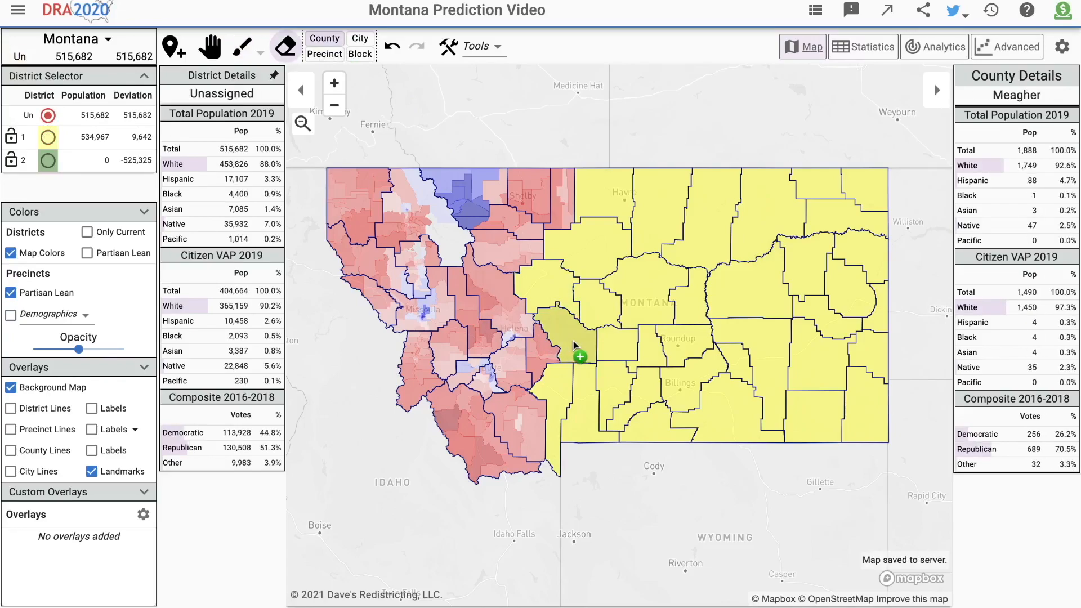
{"action": "left_click", "coordinate": [524, 274]}
{"action": "left_click", "coordinate": [47, 136]}
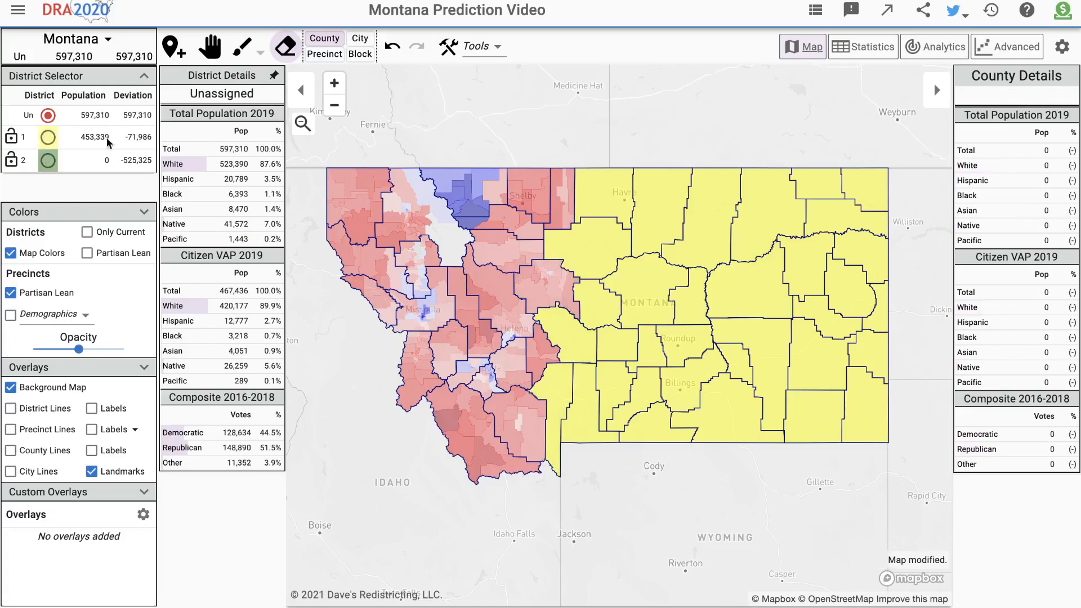
{"action": "left_click_drag", "start_coordinate": [561, 216], "coordinate": [527, 207]}
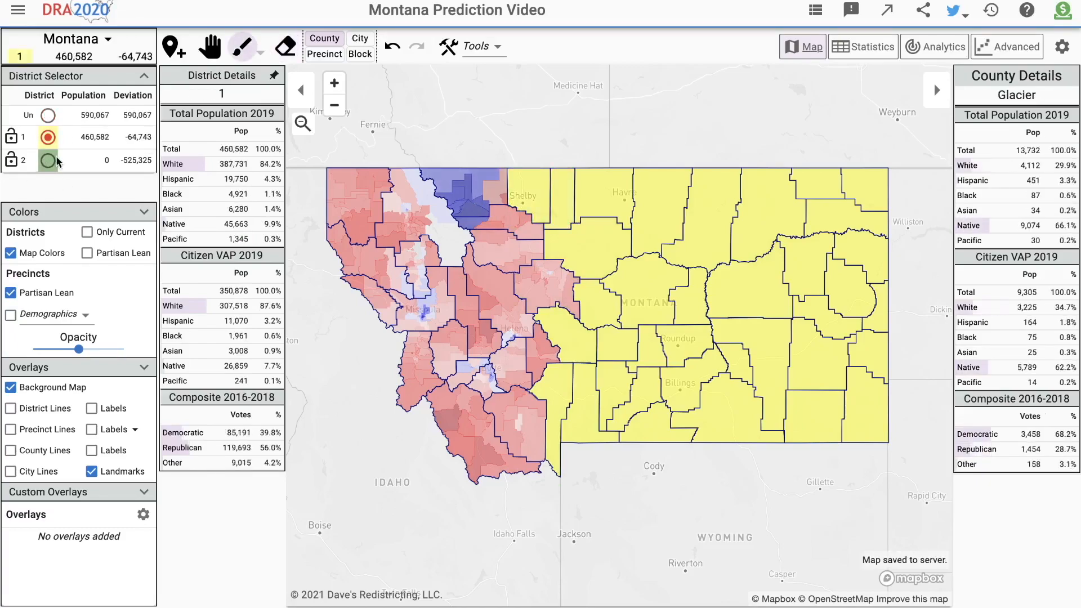
Undo the additions of the two northern counties and reassign Cascade County to District 1
{"action": "left_click", "coordinate": [392, 46]}
{"action": "left_click", "coordinate": [393, 47]}
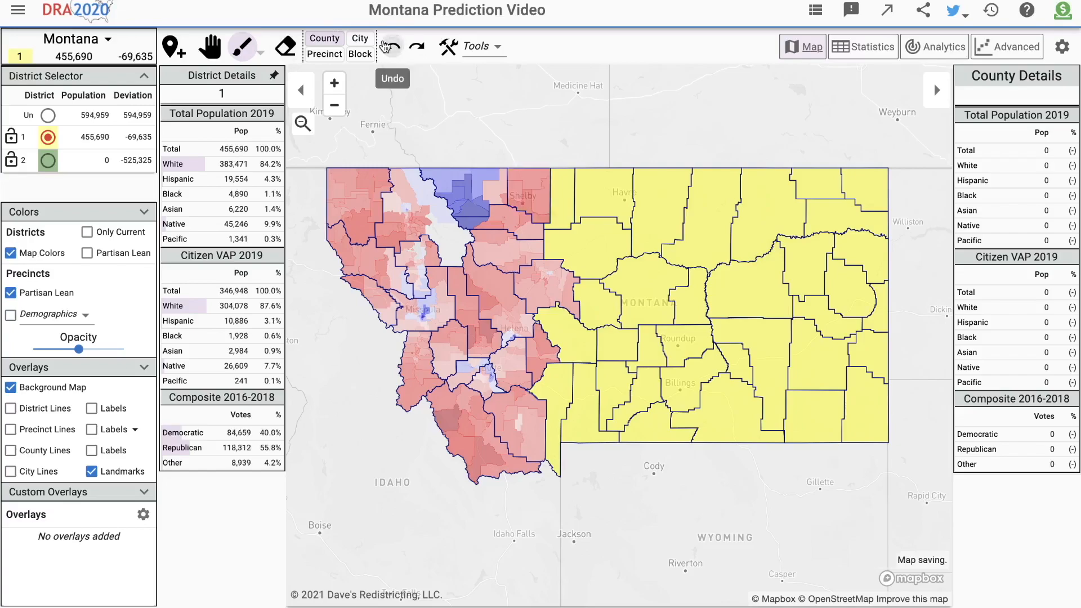
{"action": "left_click", "coordinate": [553, 288]}
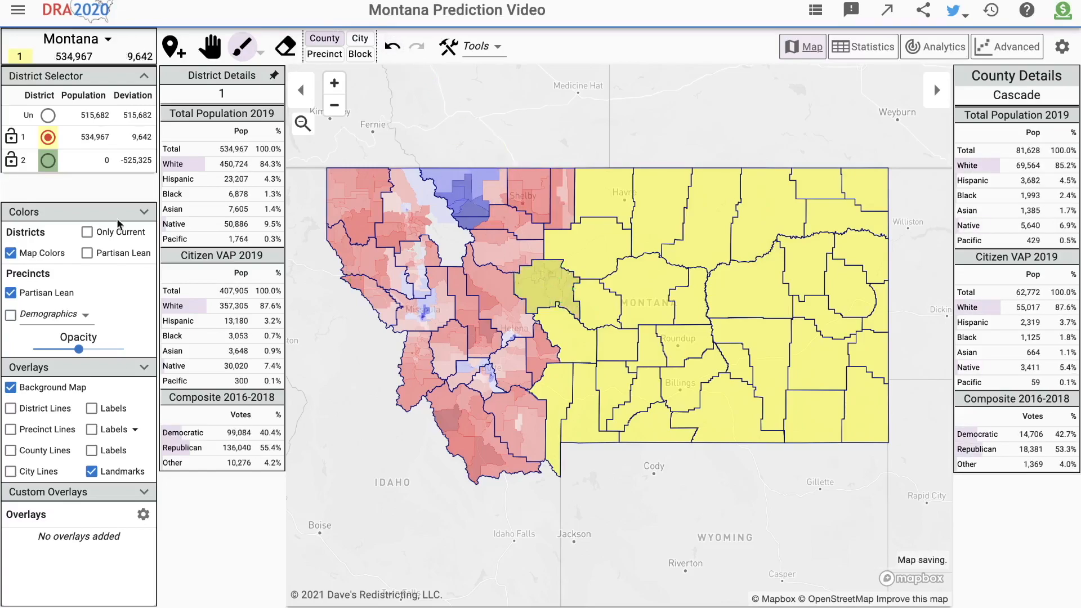
Assign all remaining unassigned counties of western Montana to District 2
{"action": "left_click", "coordinate": [66, 163]}
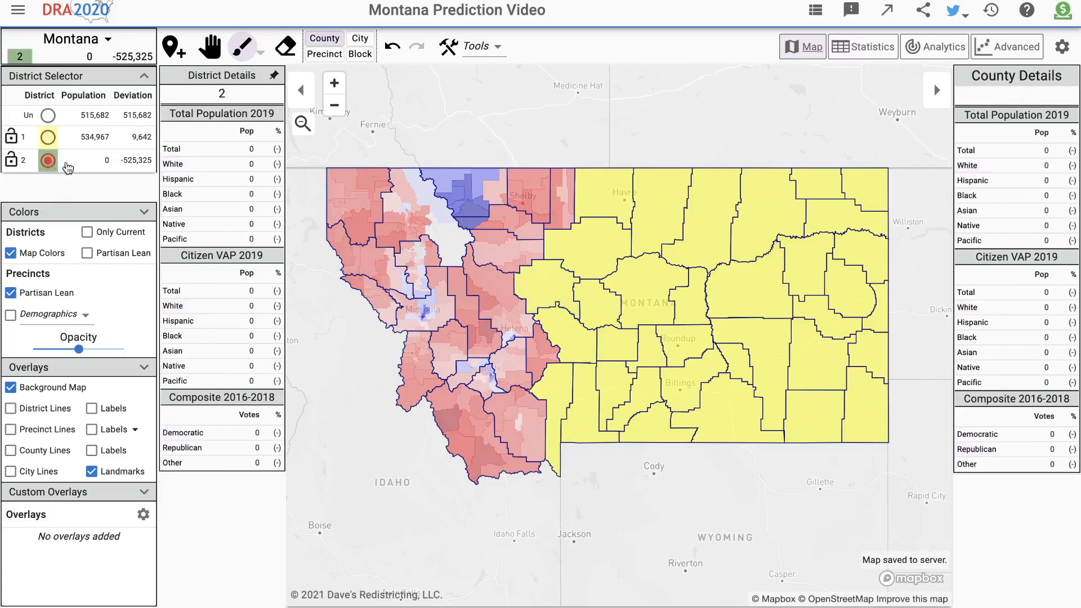
{"action": "left_click", "coordinate": [399, 212]}
{"action": "mouse_move", "coordinate": [419, 278]}
{"action": "left_mouse_down"}
{"action": "mouse_move", "coordinate": [471, 405]}
{"action": "mouse_move", "coordinate": [418, 268]}
{"action": "mouse_move", "coordinate": [449, 400]}
{"action": "mouse_move", "coordinate": [426, 304]}
{"action": "mouse_move", "coordinate": [381, 250]}
{"action": "mouse_move", "coordinate": [495, 200]}
{"action": "mouse_move", "coordinate": [550, 198]}
{"action": "mouse_move", "coordinate": [480, 234]}
{"action": "mouse_move", "coordinate": [434, 236]}
{"action": "mouse_move", "coordinate": [478, 377]}
{"action": "mouse_move", "coordinate": [504, 403]}
{"action": "mouse_move", "coordinate": [519, 354]}
{"action": "left_mouse_up"}
{"action": "left_click", "coordinate": [535, 357]}
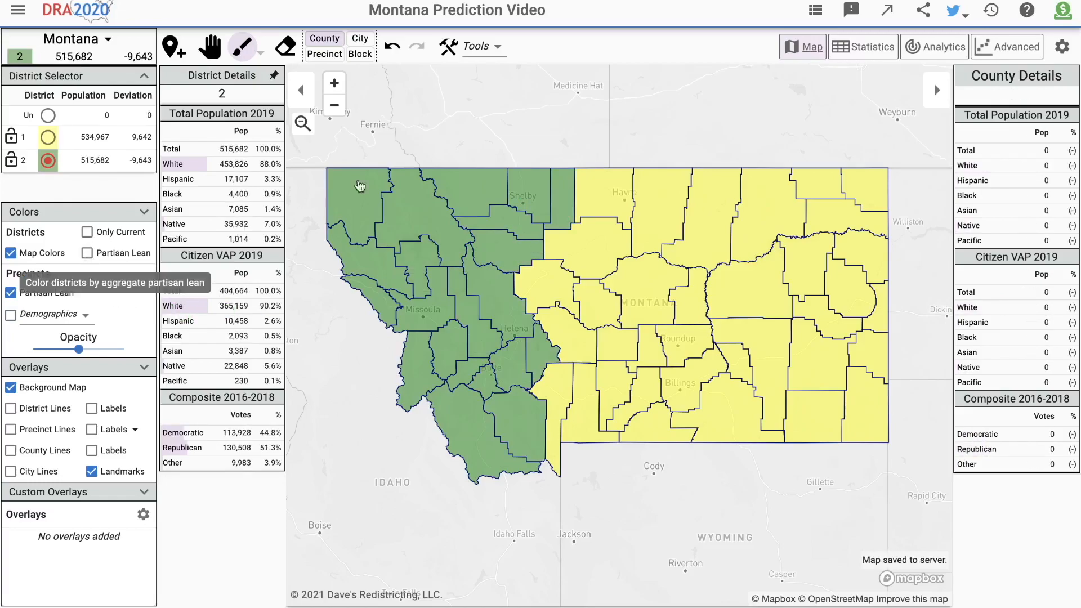
Color the Montana districts by partisan lean and return to the Pan tool with precinct-level selection
{"action": "left_click", "coordinate": [210, 47]}
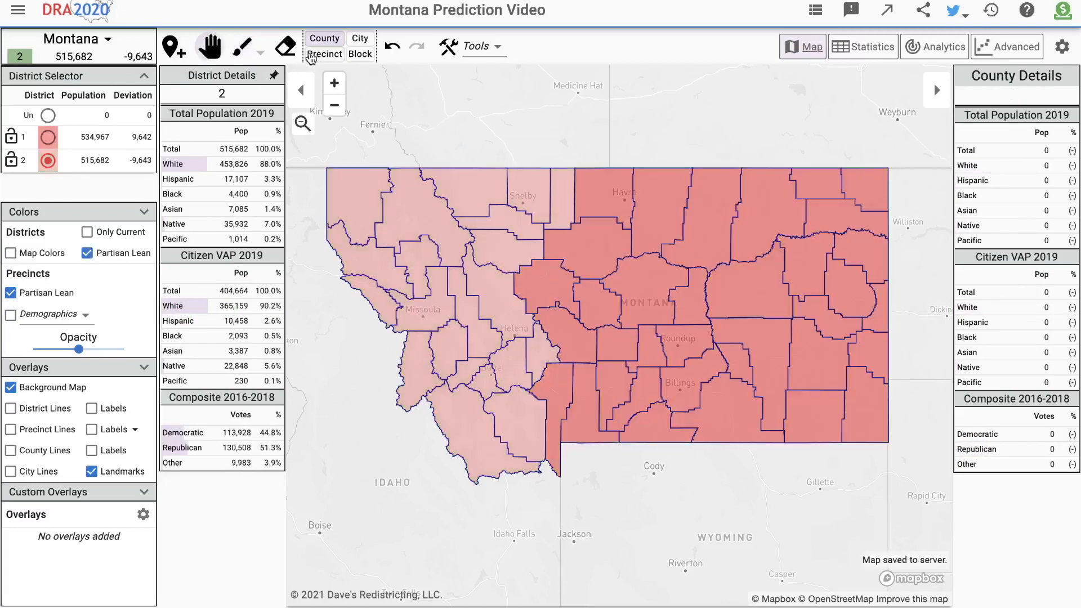
{"action": "left_click", "coordinate": [324, 54]}
{"action": "key", "text": "Escape"}
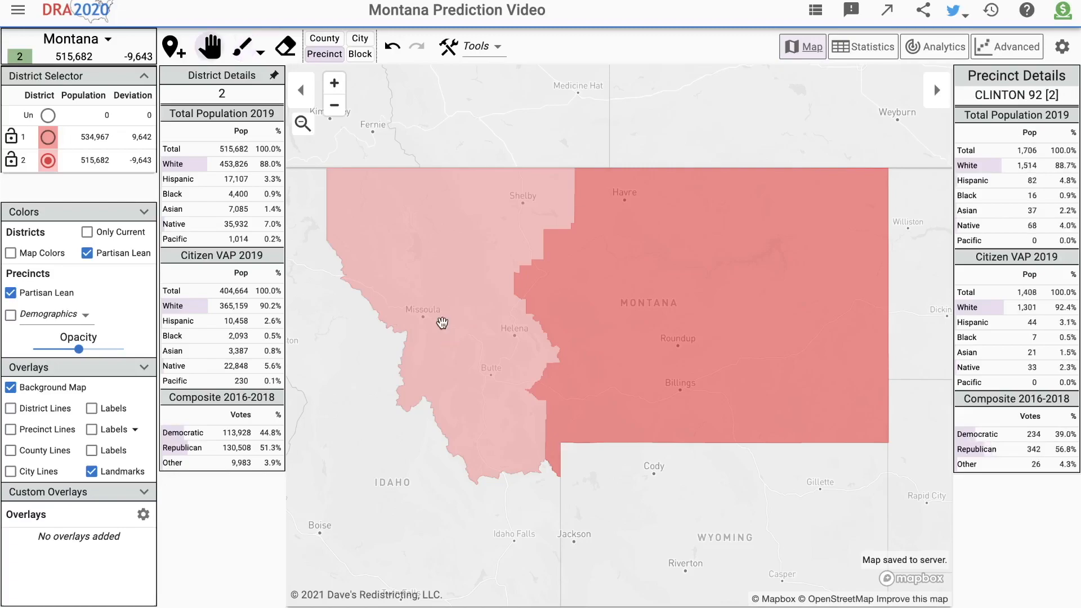
Show the district lines on the Montana map and set the election dataset to President 2016
{"action": "left_click", "coordinate": [21, 408]}
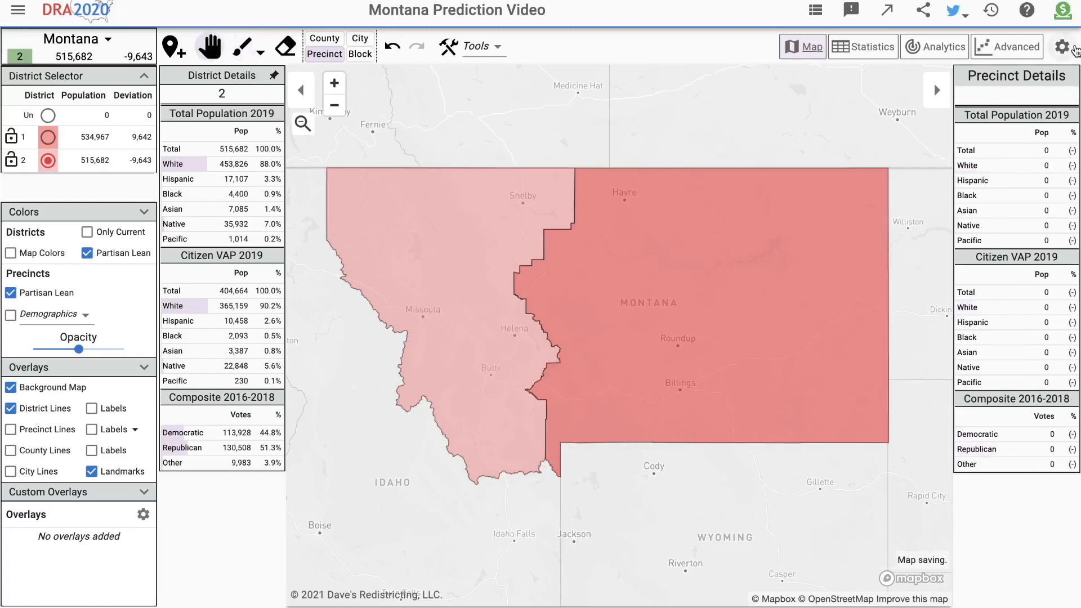
{"action": "left_click", "coordinate": [1061, 47]}
{"action": "left_click", "coordinate": [946, 419]}
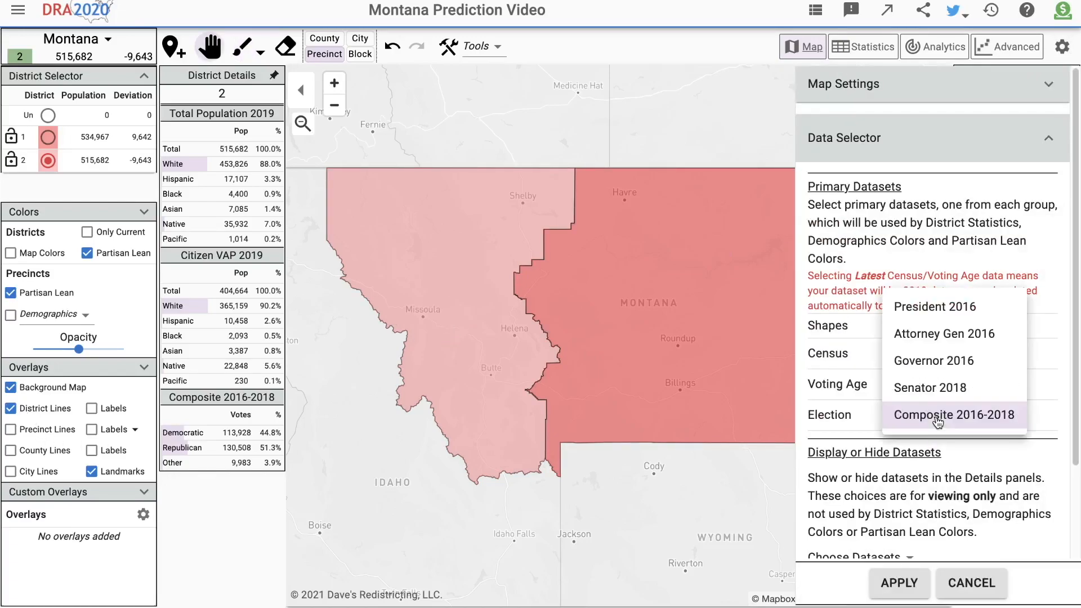
{"action": "left_click", "coordinate": [924, 306]}
{"action": "left_click", "coordinate": [895, 582]}
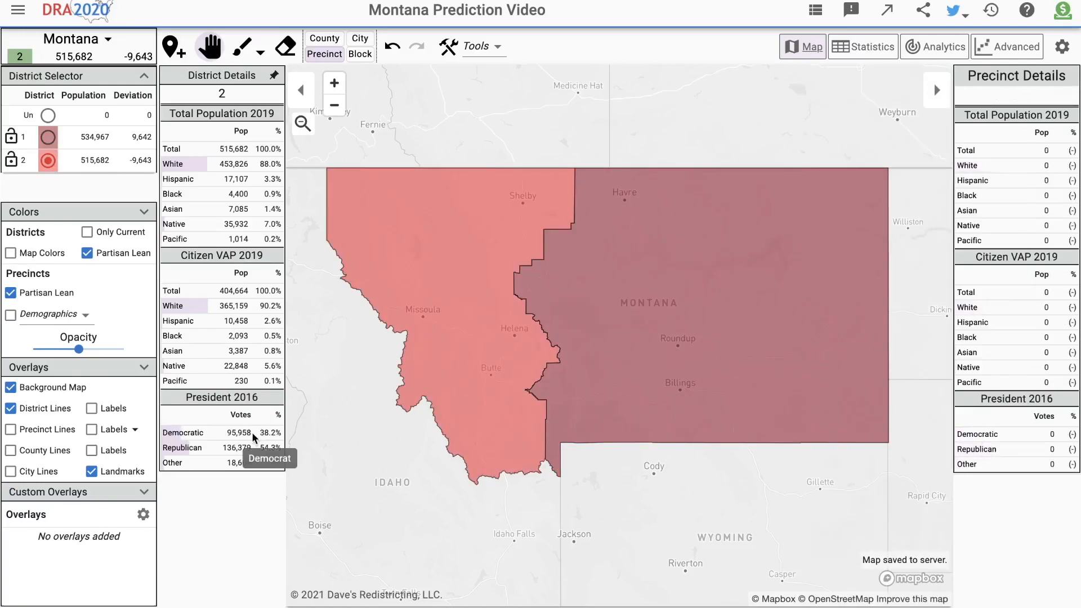
{"action": "left_click", "coordinate": [1061, 46]}
{"action": "left_click", "coordinate": [955, 580]}
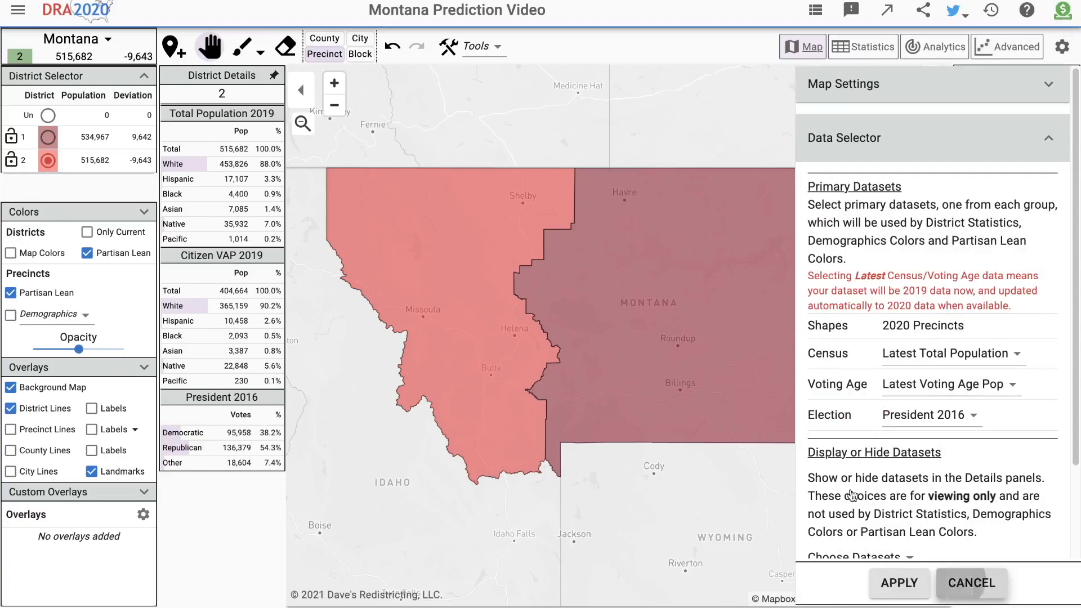
Move Gallatin County to District 2 and the northern counties around Shelby plus Teton and Lewis and Clark to District 1, then restore precinct-level selection
{"action": "key", "text": "c"}
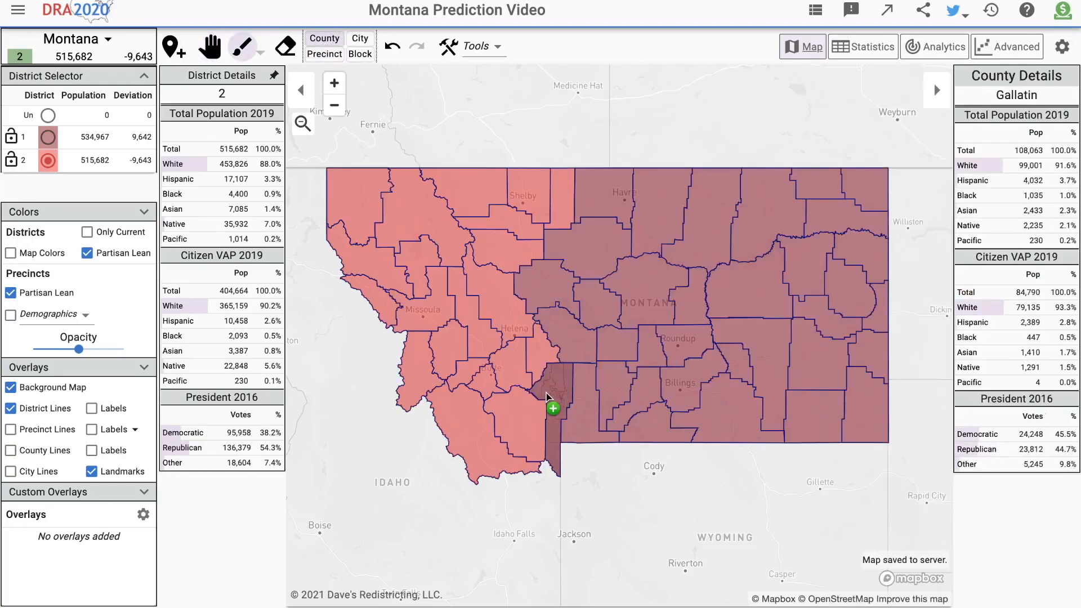
{"action": "left_click", "coordinate": [549, 396]}
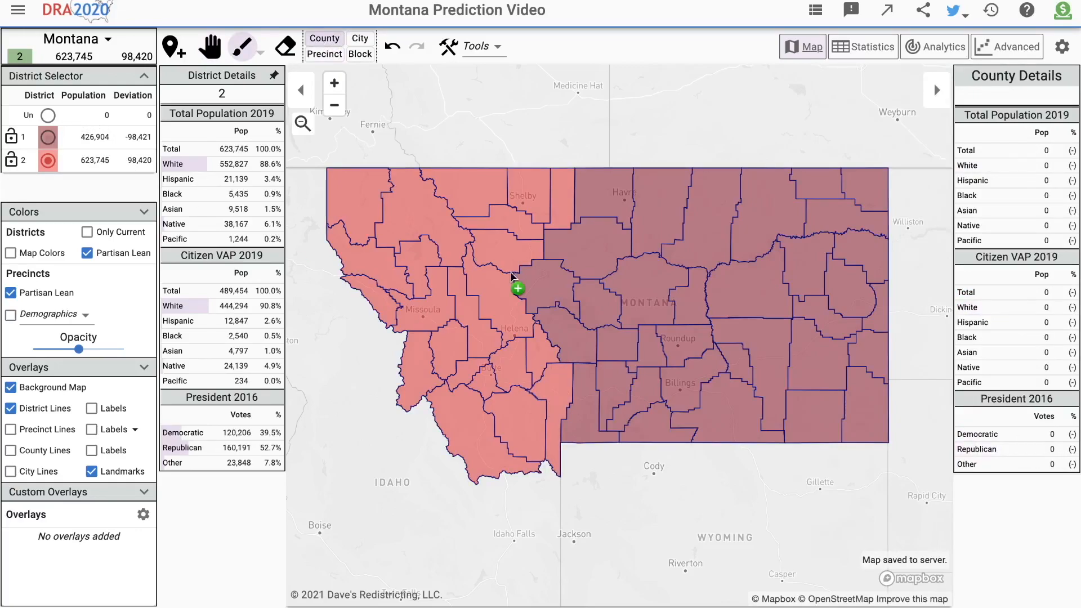
{"action": "key", "text": "1"}
{"action": "mouse_move", "coordinate": [509, 225]}
{"action": "left_mouse_down"}
{"action": "mouse_move", "coordinate": [499, 207]}
{"action": "mouse_move", "coordinate": [566, 211]}
{"action": "left_mouse_up"}
{"action": "left_click", "coordinate": [558, 209]}
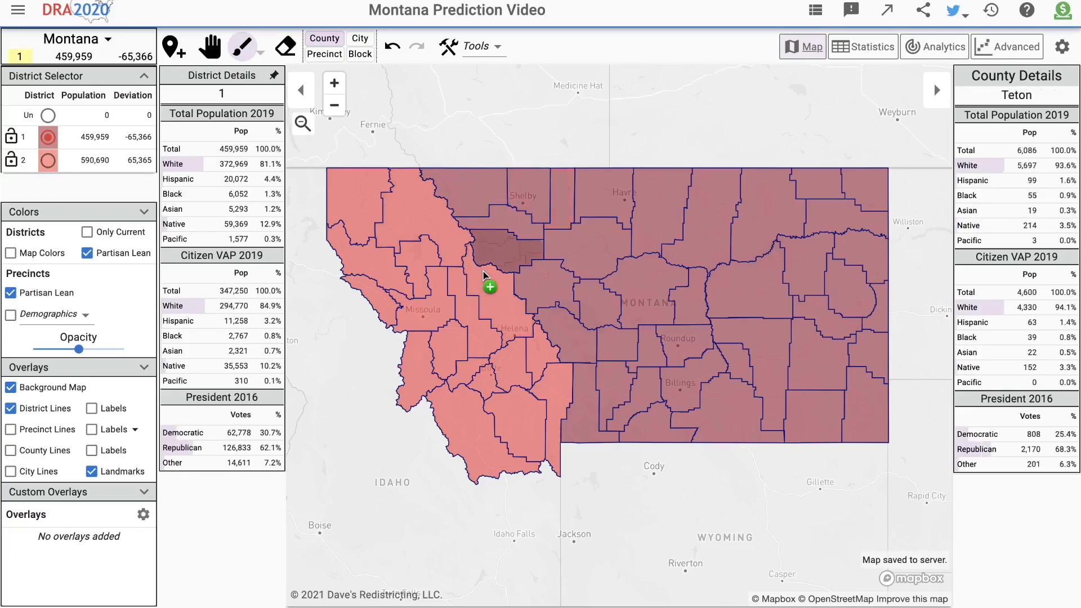
{"action": "left_click", "coordinate": [490, 296]}
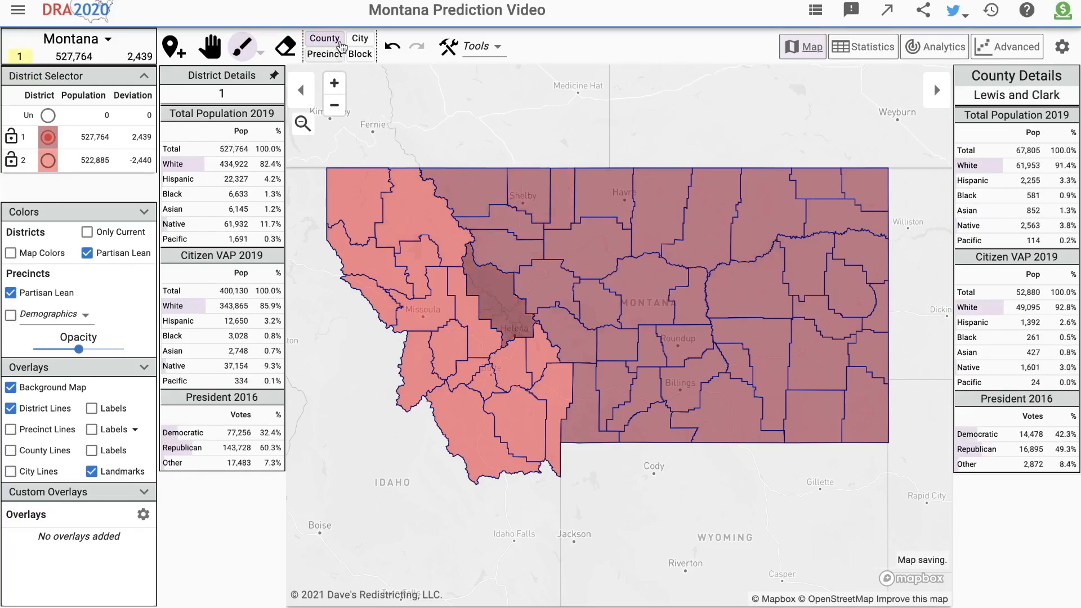
{"action": "left_click", "coordinate": [324, 53]}
Review the analytics ratings for the Montana map and return to the district map
{"action": "scroll", "coordinate": [490, 279], "scroll_direction": "down", "scroll_amount": 1}
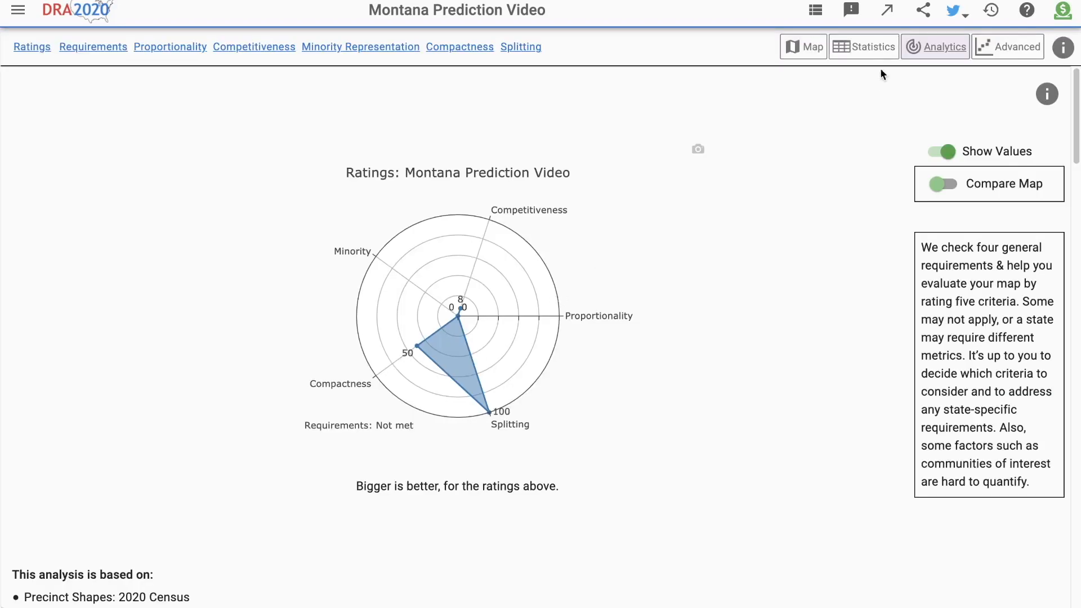
{"action": "left_click", "coordinate": [800, 45]}
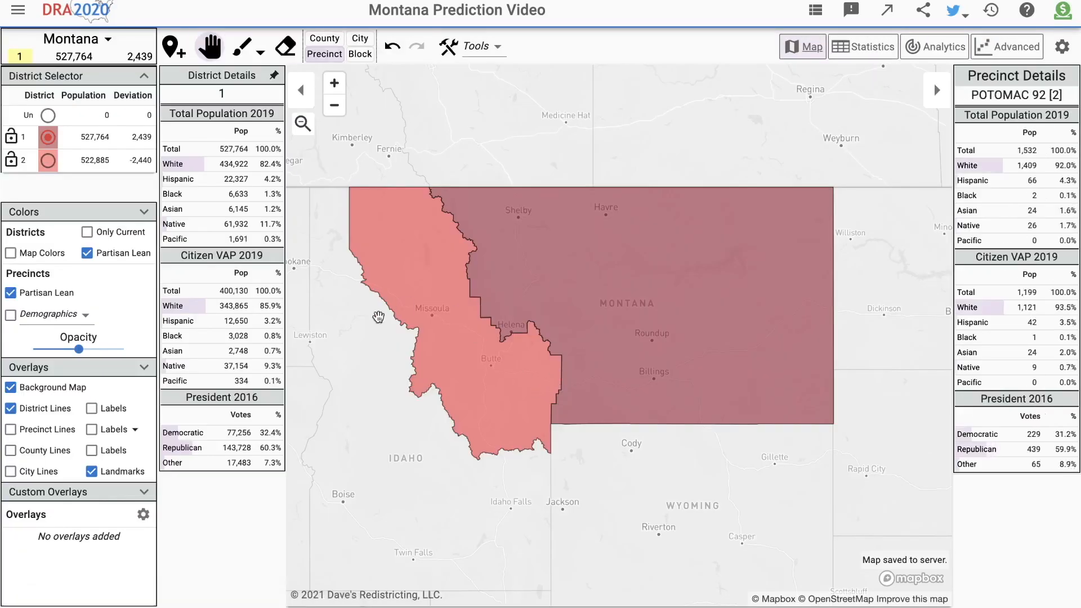
{"action": "scroll", "coordinate": [439, 318], "scroll_direction": "up", "scroll_amount": 1}
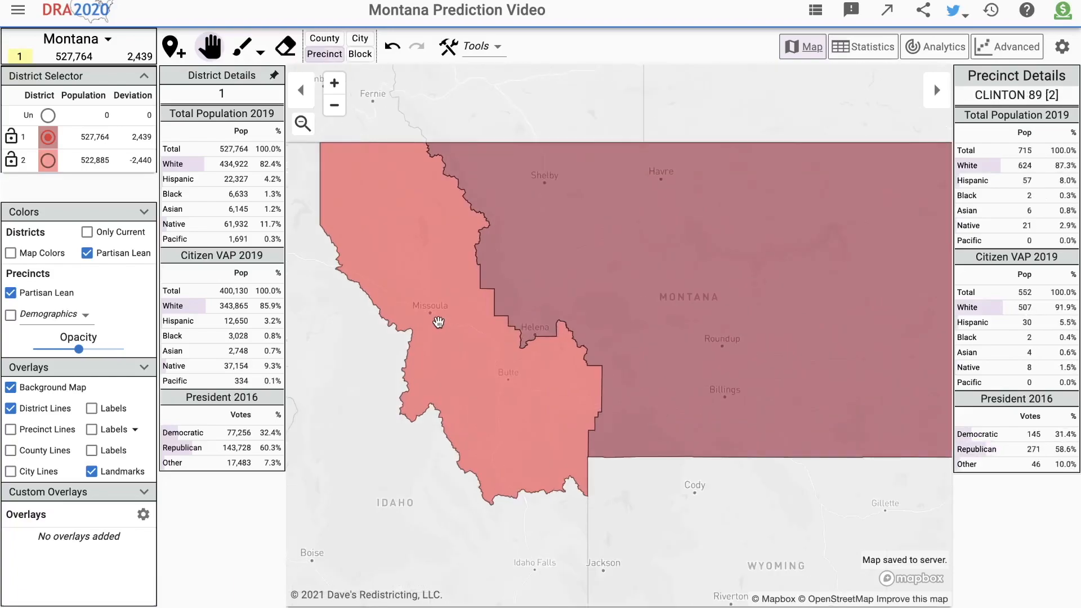
Try assigning the northern precincts of Lewis and Clark County to District 2, using the county lines as a guide
{"action": "key", "text": "2"}
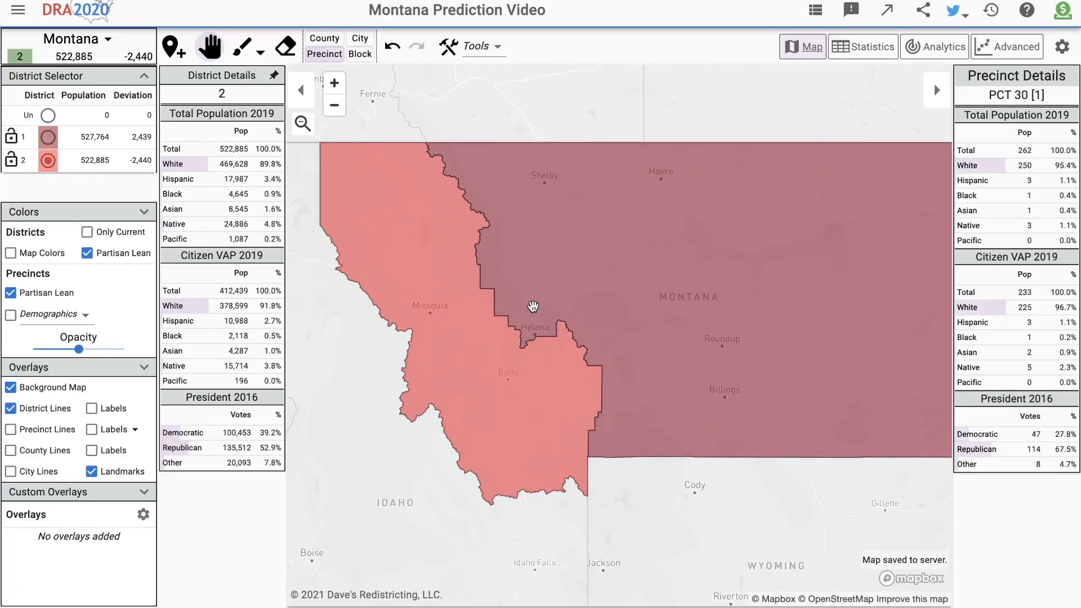
{"action": "key", "text": "d"}
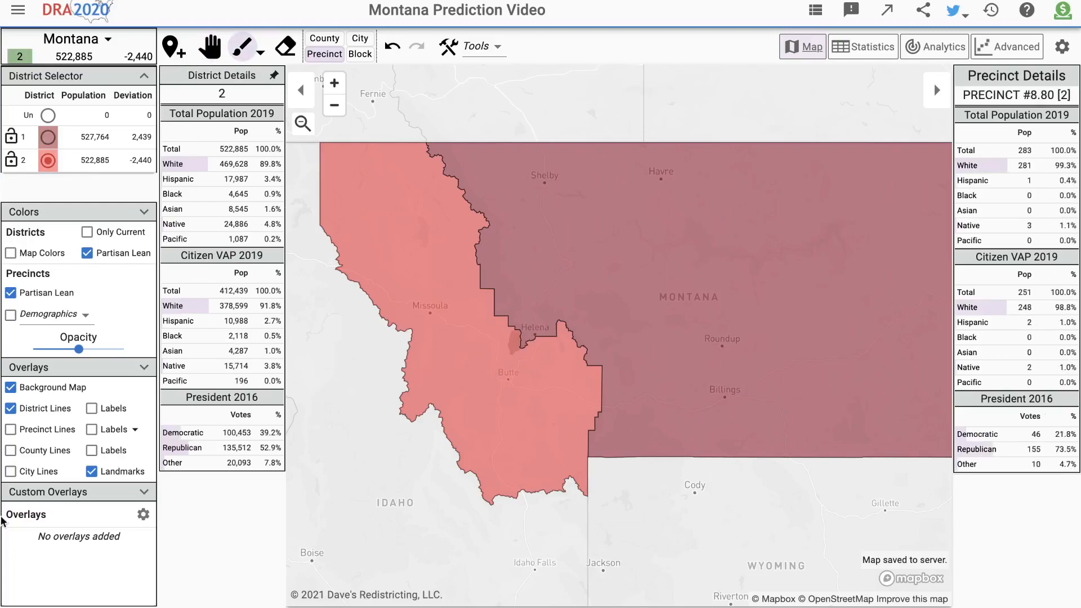
{"action": "left_click", "coordinate": [21, 455]}
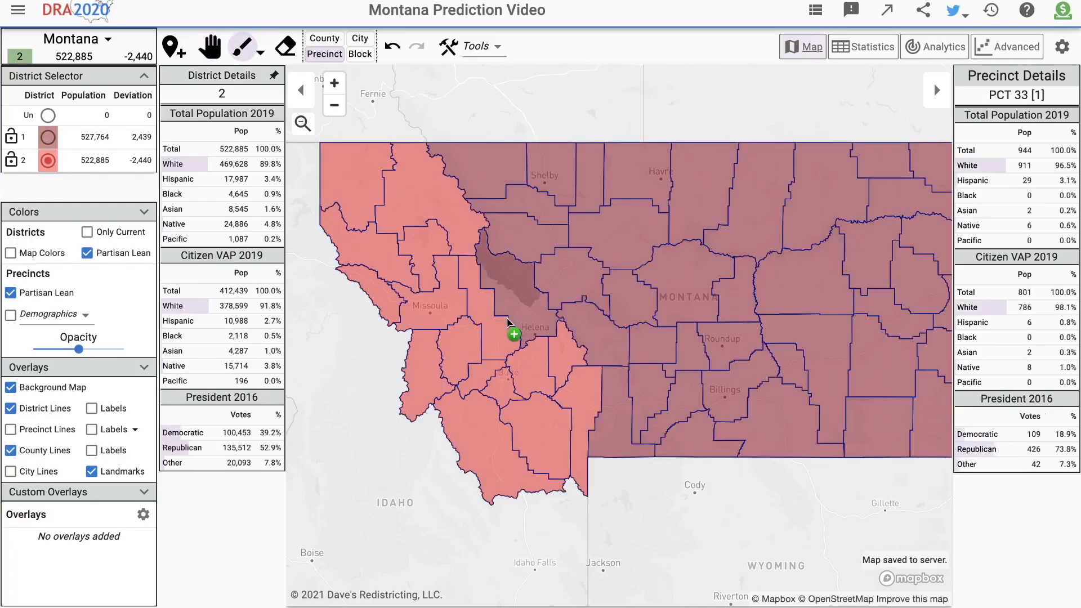
{"action": "left_click_drag", "start_coordinate": [508, 311], "coordinate": [497, 272]}
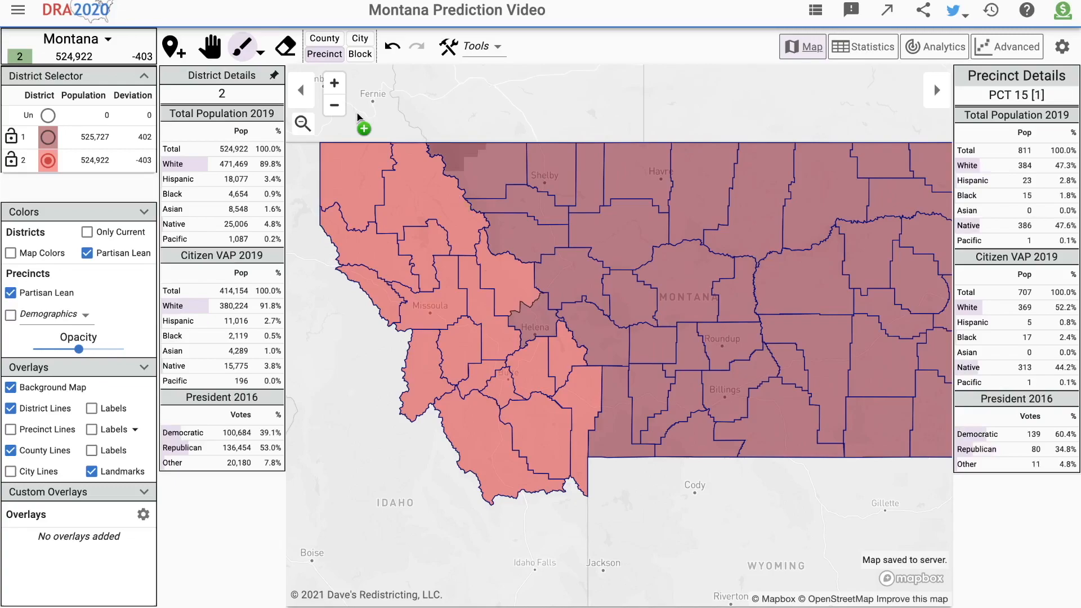
{"action": "left_click", "coordinate": [10, 449]}
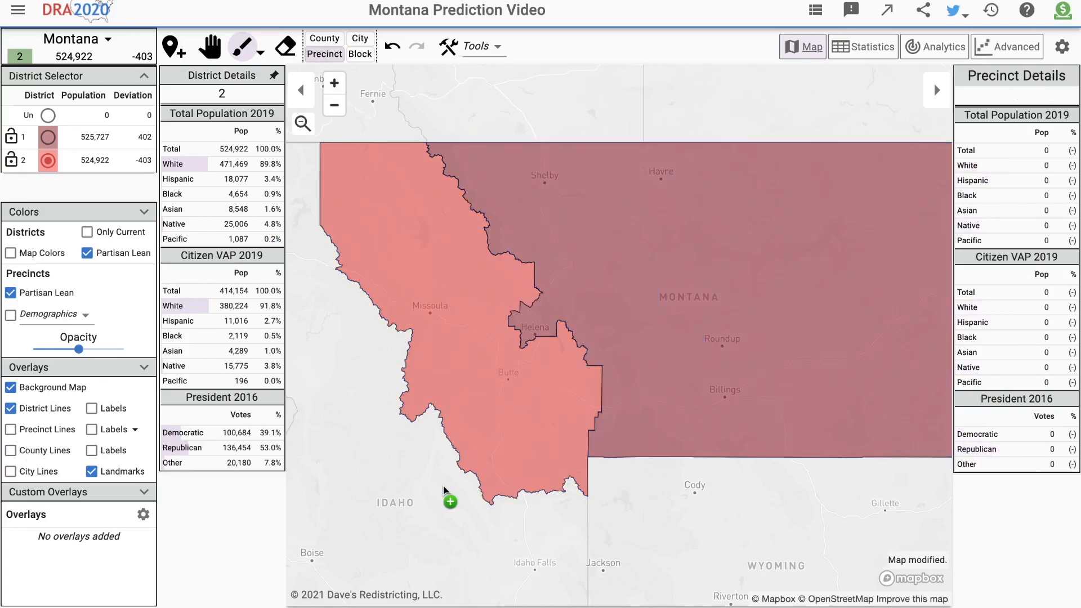
{"action": "key", "text": "space"}
{"action": "scroll", "coordinate": [444, 487], "scroll_direction": "down", "scroll_amount": 4}
{"action": "scroll", "coordinate": [488, 466], "scroll_direction": "up", "scroll_amount": 1}
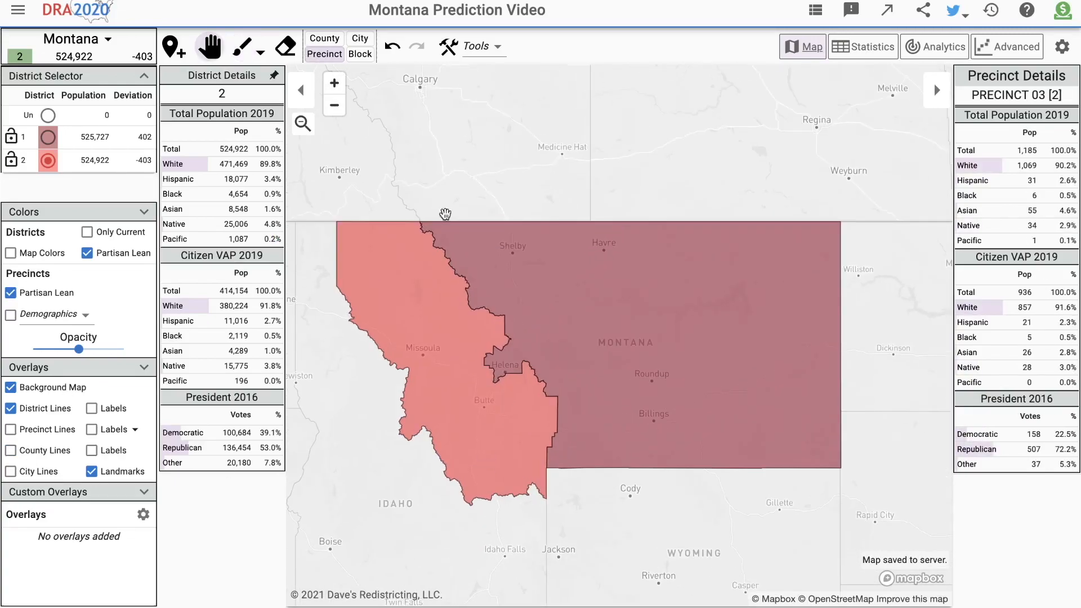
Undo the District 2 additions in Lewis and Clark County and show county and city lines around Helena
{"action": "left_click", "coordinate": [392, 47]}
{"action": "left_click", "coordinate": [398, 54]}
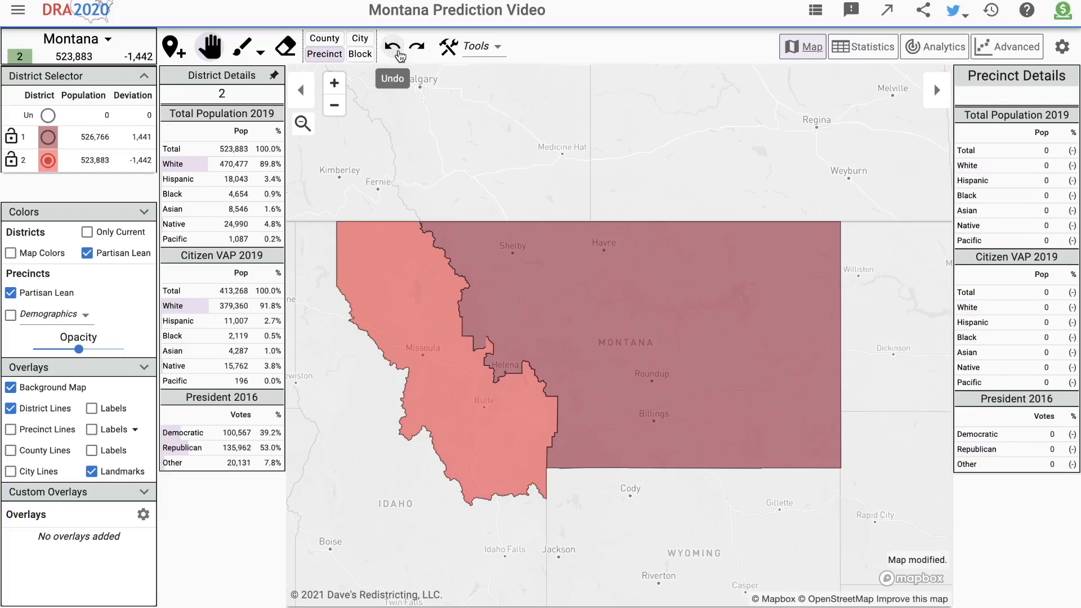
{"action": "left_click", "coordinate": [10, 451]}
{"action": "scroll", "coordinate": [491, 406], "scroll_direction": "up", "scroll_amount": 2}
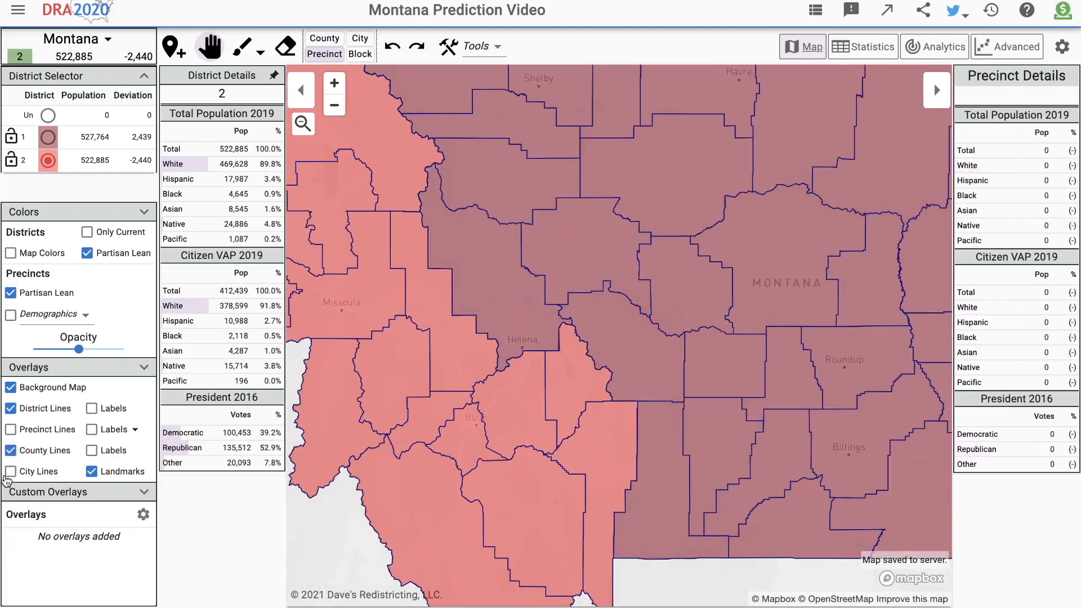
{"action": "scroll", "coordinate": [487, 379], "scroll_direction": "up", "scroll_amount": 4}
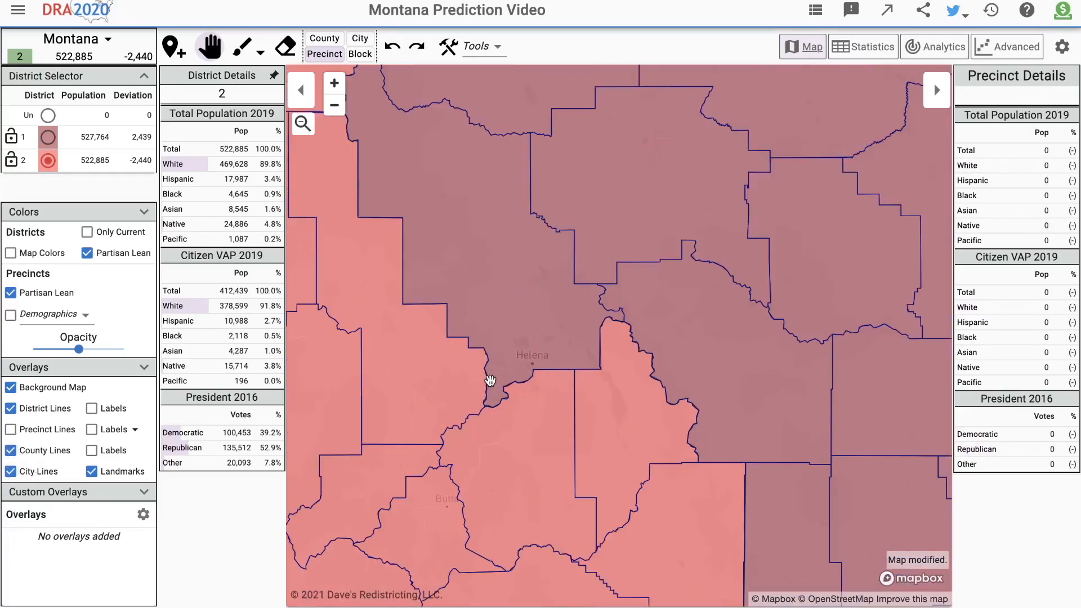
{"action": "scroll", "coordinate": [490, 381], "scroll_direction": "up", "scroll_amount": 1}
Try assigning the precincts on Helena's southwestern edge to District 2, then undo the change
{"action": "key", "text": "space"}
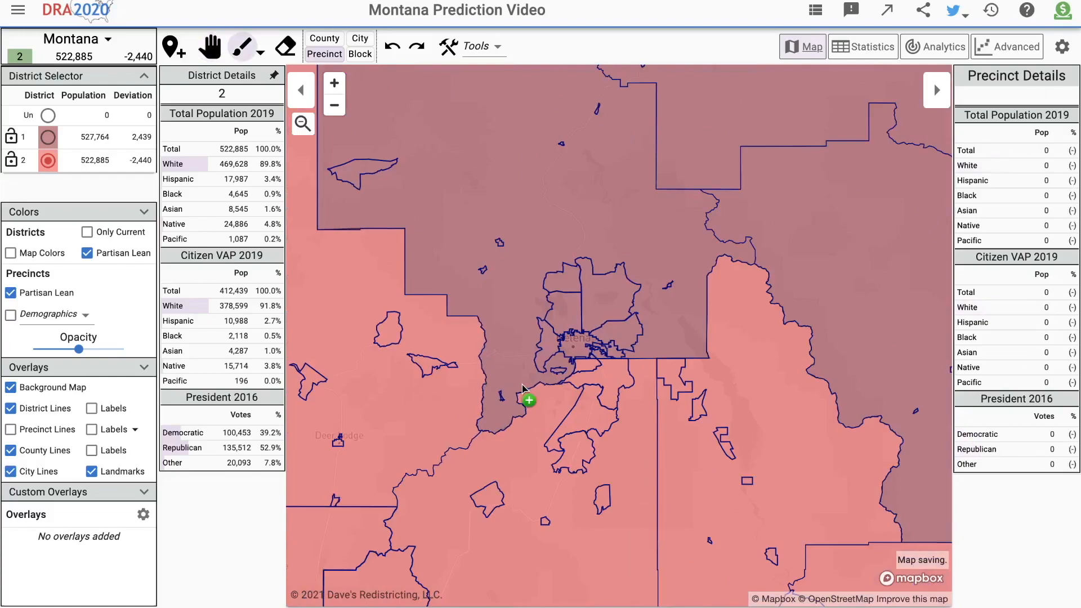
{"action": "left_click", "coordinate": [556, 372]}
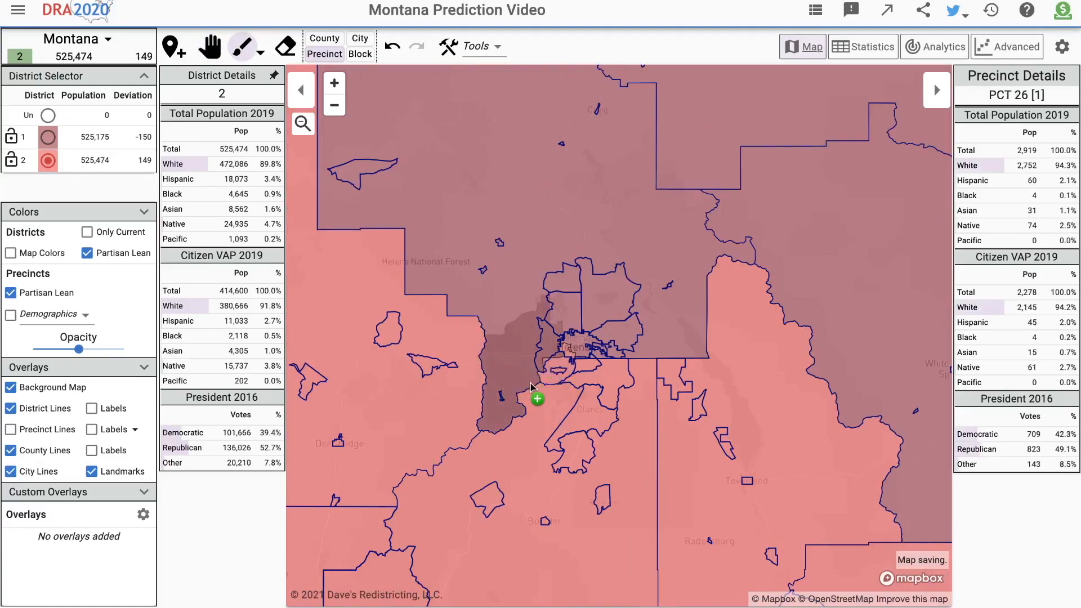
{"action": "scroll", "coordinate": [549, 373], "scroll_direction": "up", "scroll_amount": 1}
{"action": "left_click", "coordinate": [392, 46]}
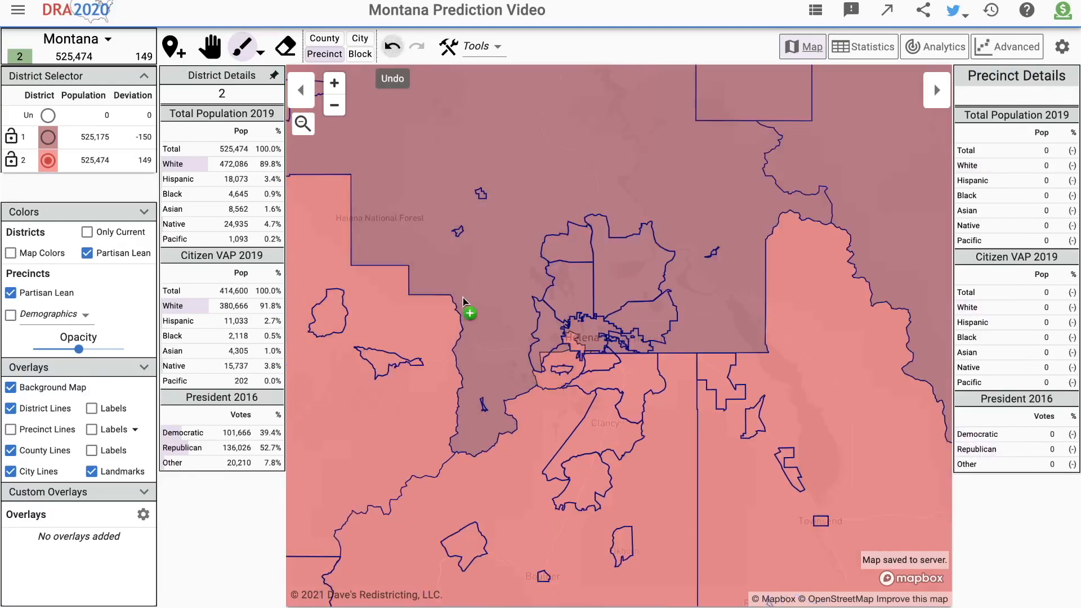
Assign the large precinct PCT 26 west of Helena to District 2
{"action": "left_click", "coordinate": [497, 348]}
{"action": "scroll", "coordinate": [523, 372], "scroll_direction": "down", "scroll_amount": 1}
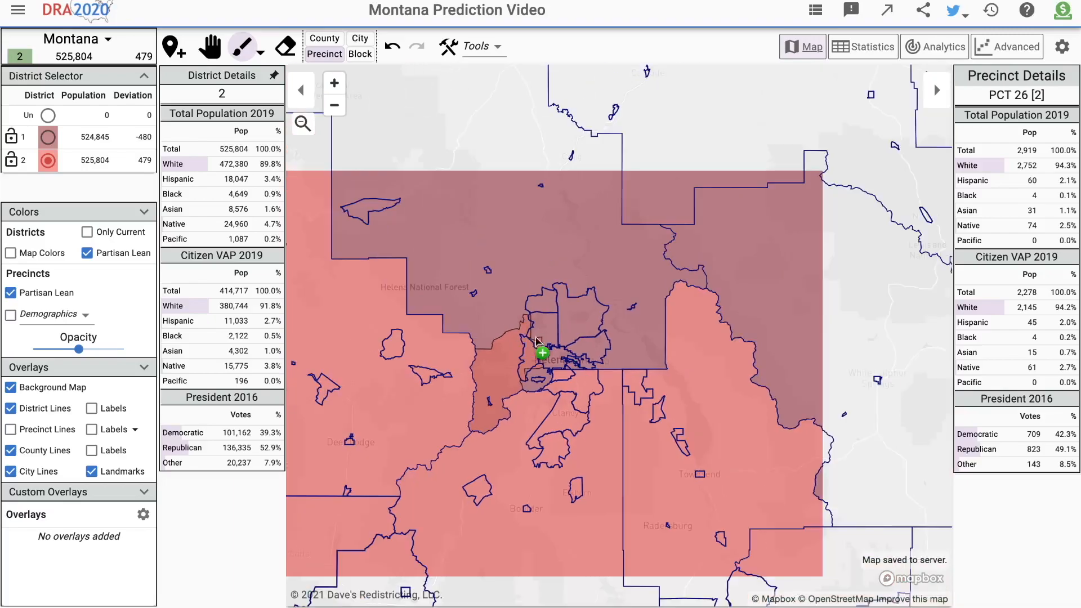
{"action": "scroll", "coordinate": [539, 362], "scroll_direction": "down", "scroll_amount": 5}
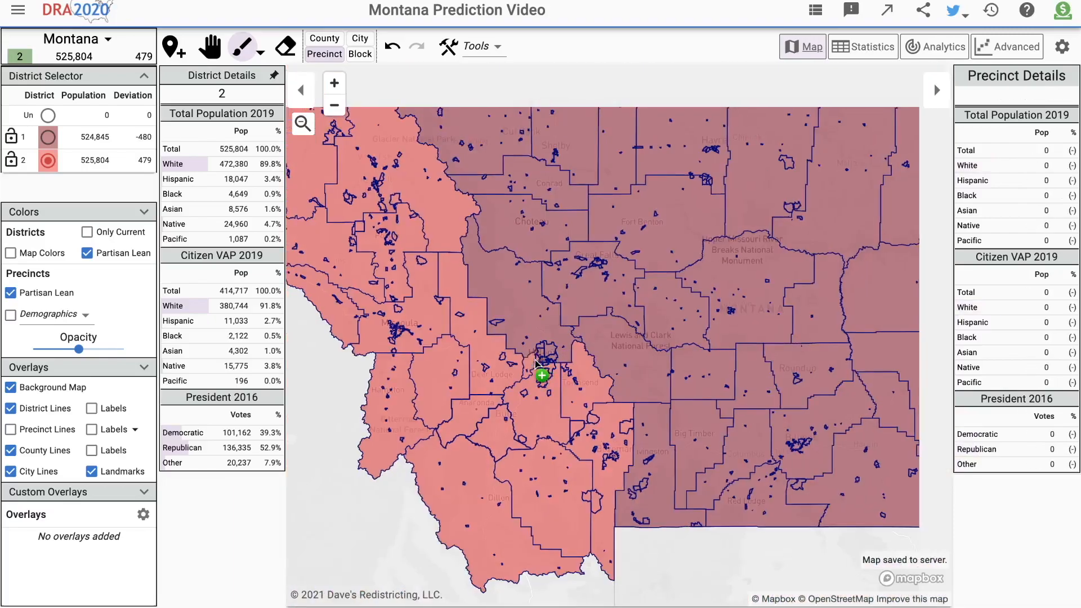
Hide the county and city lines and lock both Montana districts
{"action": "left_click", "coordinate": [20, 450]}
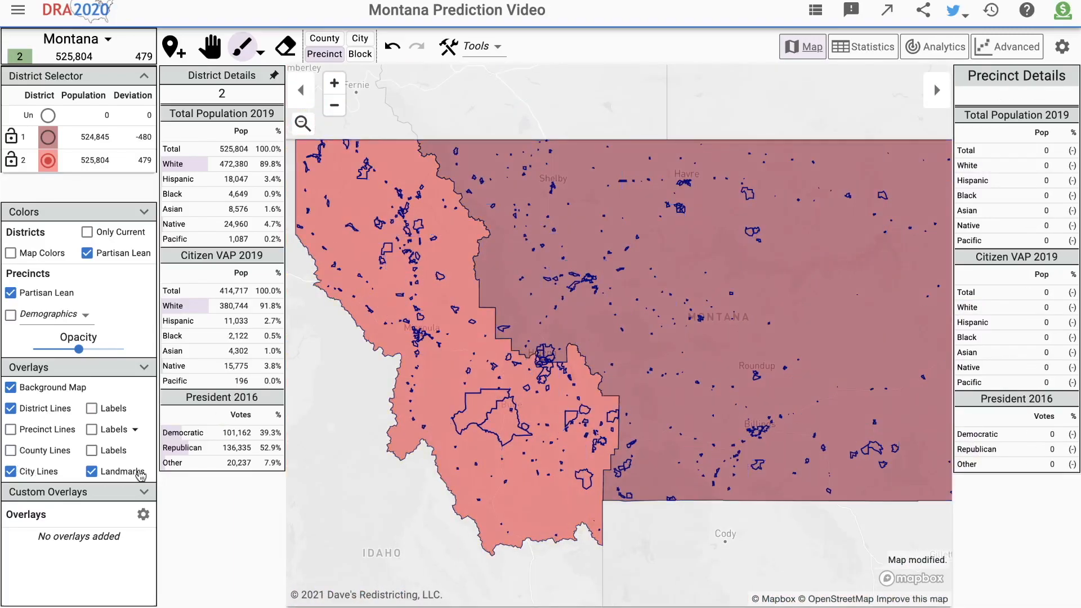
{"action": "left_click", "coordinate": [34, 472]}
{"action": "scroll", "coordinate": [448, 464], "scroll_direction": "down", "scroll_amount": 2}
{"action": "scroll", "coordinate": [489, 412], "scroll_direction": "up", "scroll_amount": 7}
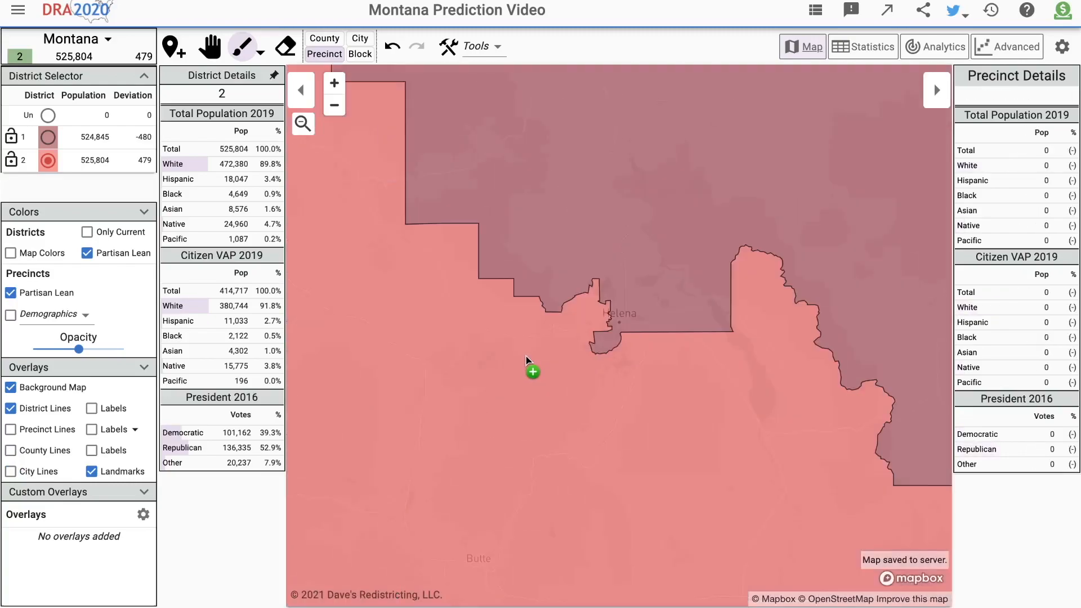
{"action": "scroll", "coordinate": [525, 364], "scroll_direction": "down", "scroll_amount": 5}
{"action": "scroll", "coordinate": [500, 433], "scroll_direction": "down", "scroll_amount": 3}
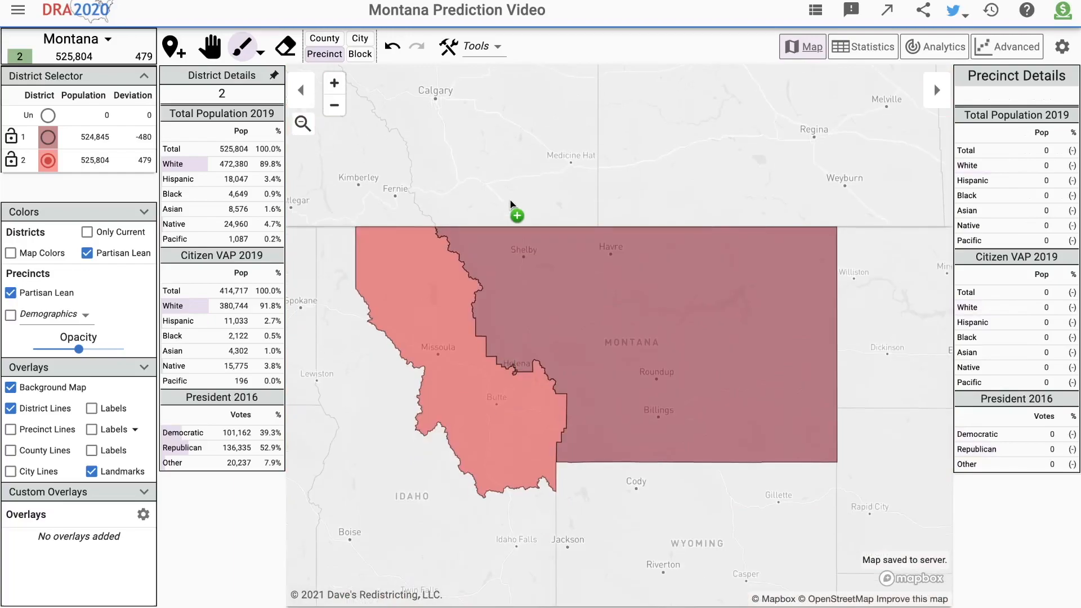
{"action": "key", "text": "Escape"}
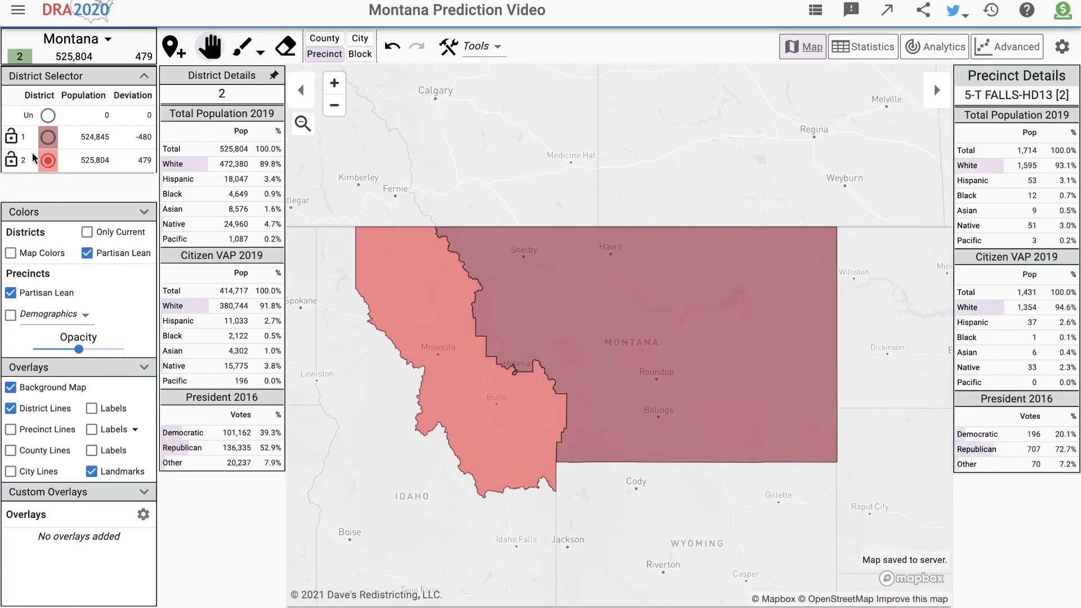
{"action": "left_click", "coordinate": [11, 136]}
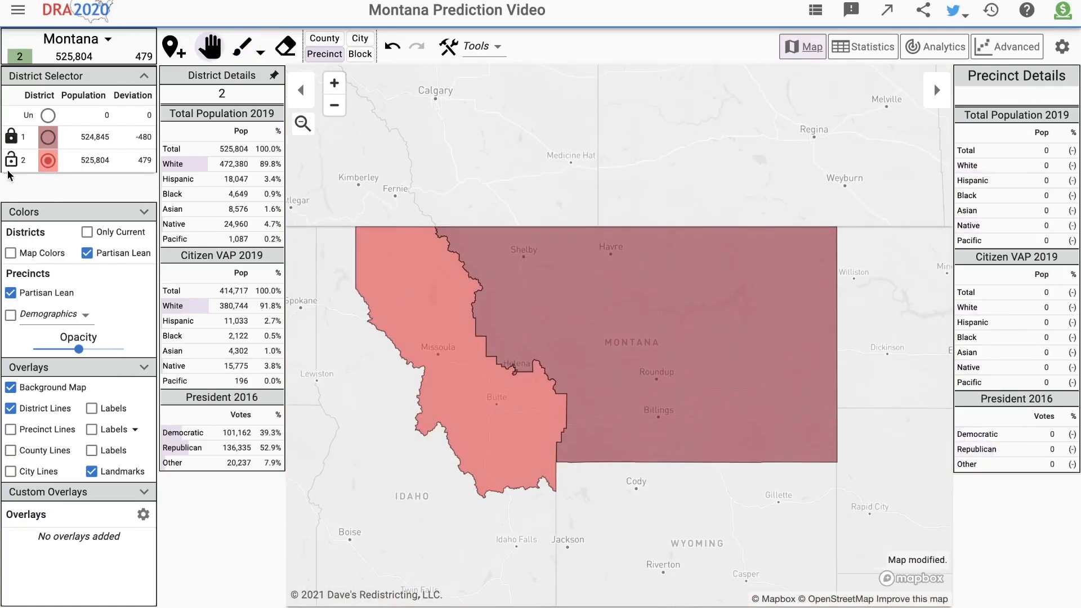
Set the election dataset to Senator 2018 and show the details of District 1
{"action": "left_click", "coordinate": [1062, 47]}
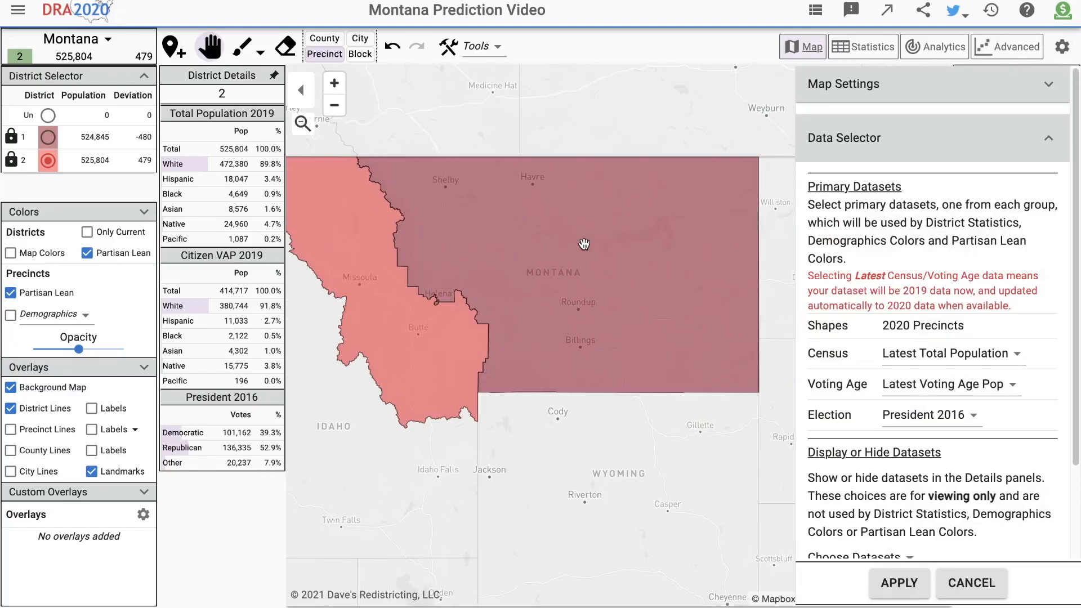
{"action": "left_click", "coordinate": [907, 416]}
{"action": "left_click", "coordinate": [921, 496]}
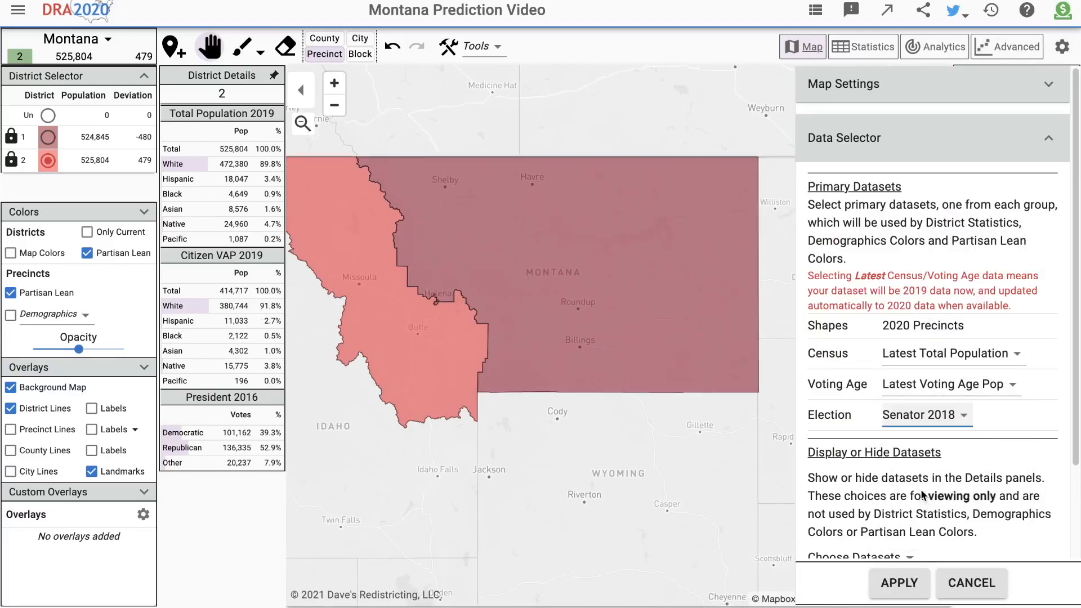
{"action": "left_click", "coordinate": [899, 583]}
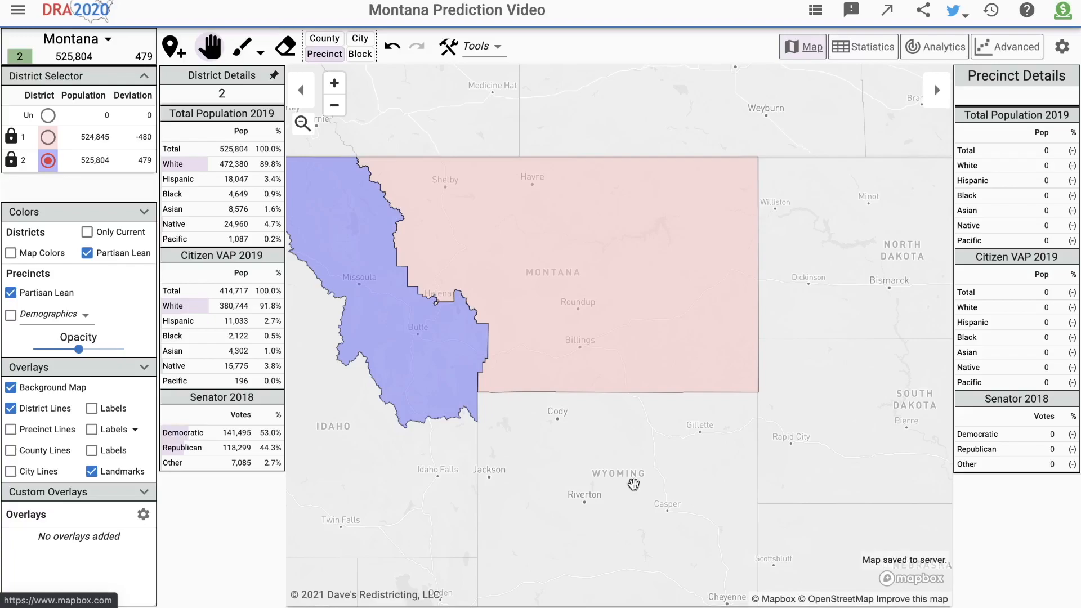
{"action": "left_click_drag", "start_coordinate": [556, 374], "coordinate": [590, 390]}
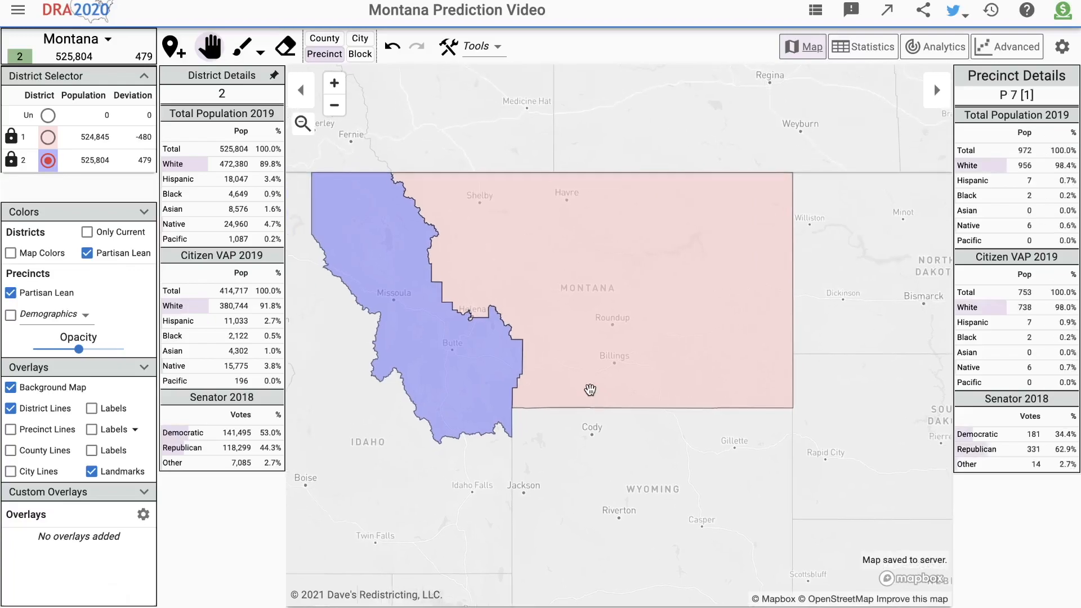
{"action": "left_click", "coordinate": [48, 139]}
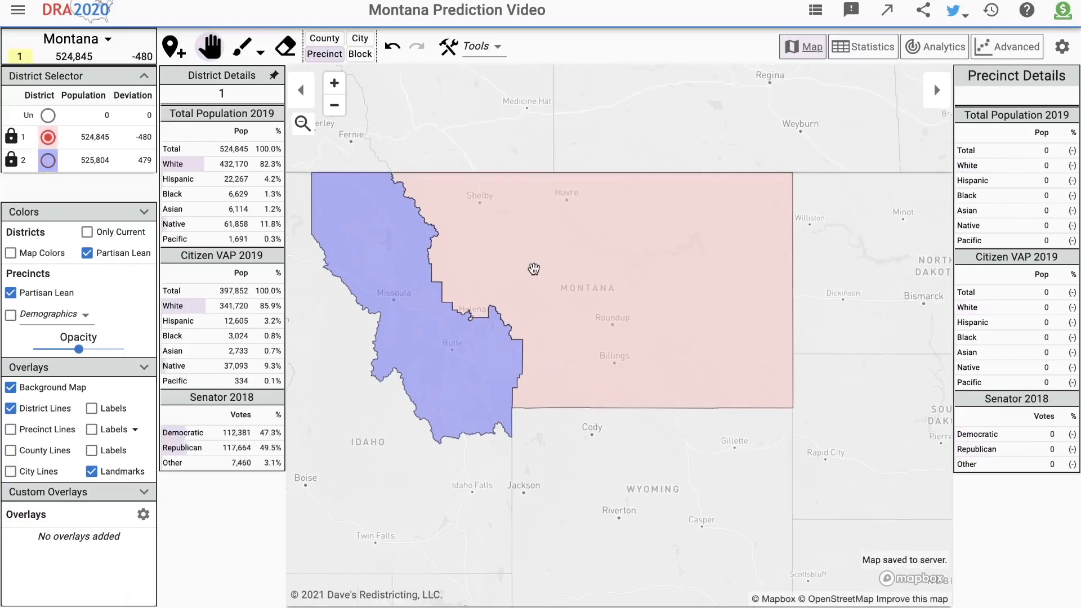
Switch the election dataset to Governor 2016 and apply it to view the partisan lean of Montana's districts
{"action": "left_click", "coordinate": [1063, 47]}
{"action": "left_click", "coordinate": [929, 414]}
{"action": "left_click", "coordinate": [929, 478]}
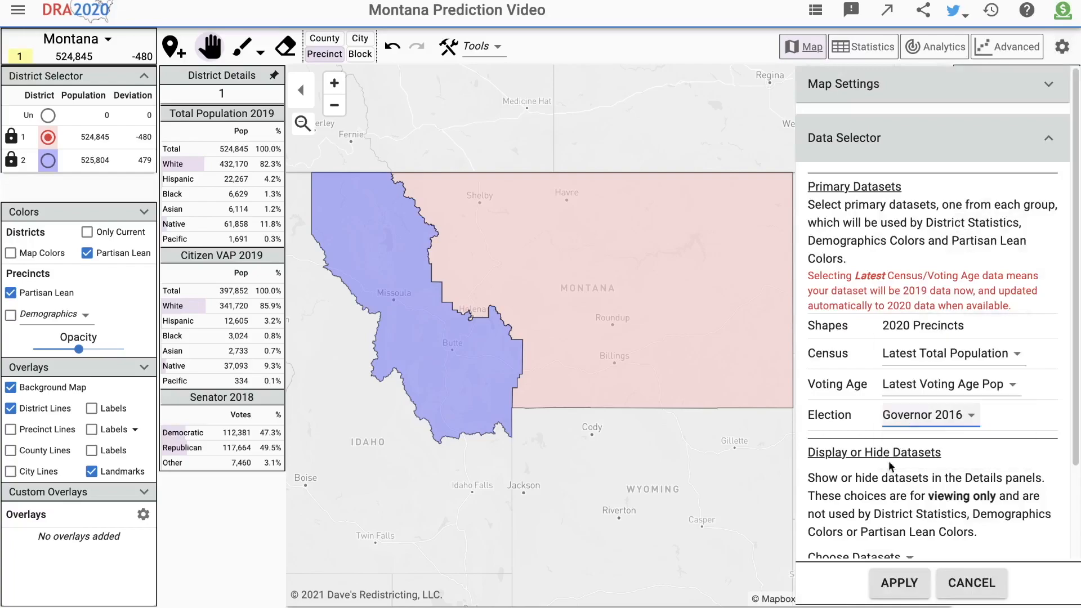
{"action": "left_click", "coordinate": [898, 582]}
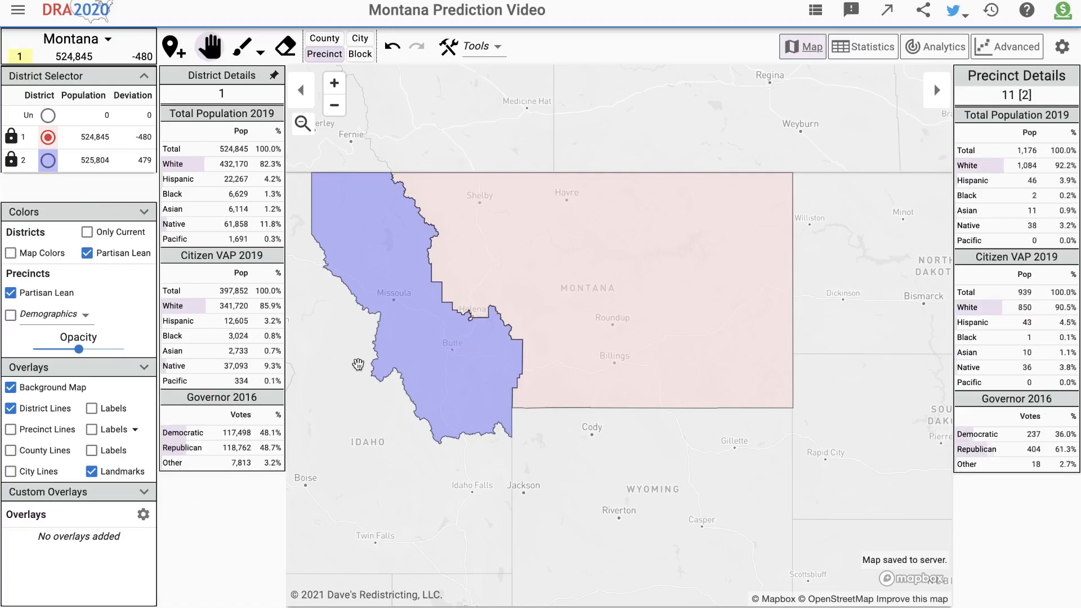
Apply the Attorney Gen 2016 election dataset to compare the partisan lean of both Montana districts
{"action": "mouse_move", "coordinate": [613, 285]}
{"action": "left_mouse_down"}
{"action": "mouse_move", "coordinate": [586, 293]}
{"action": "mouse_move", "coordinate": [604, 289]}
{"action": "left_mouse_up"}
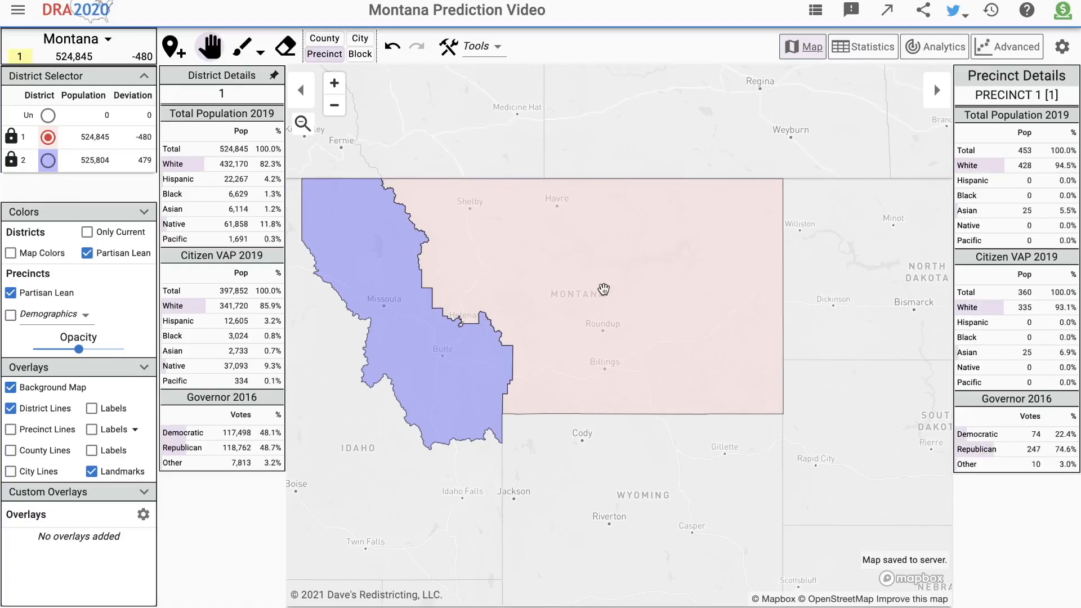
{"action": "scroll", "coordinate": [604, 289], "scroll_direction": "down", "scroll_amount": 1}
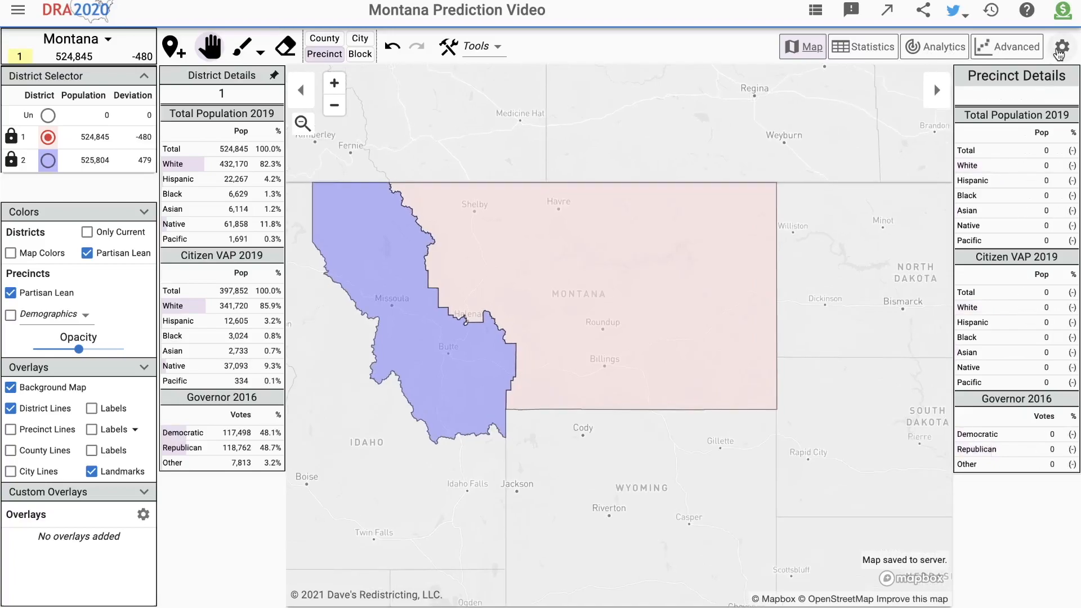
{"action": "left_click", "coordinate": [919, 421]}
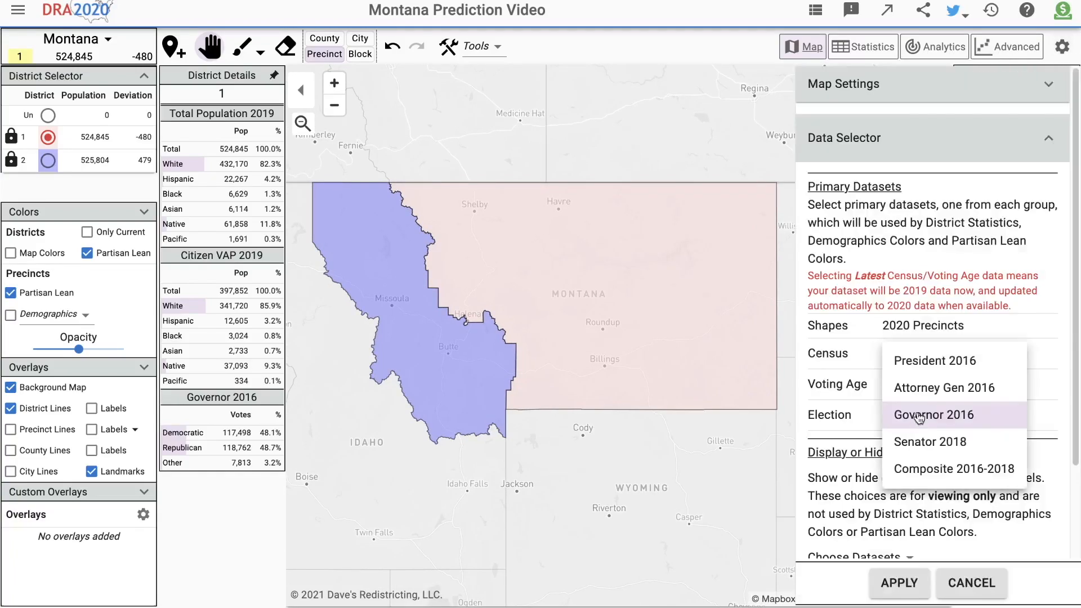
{"action": "left_click", "coordinate": [906, 390]}
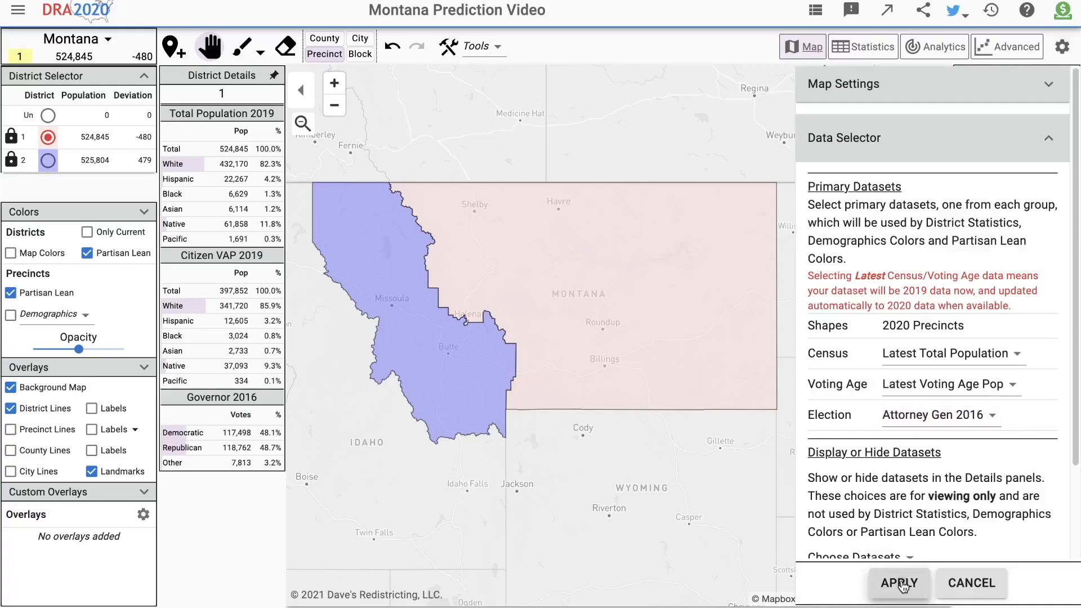
{"action": "left_click", "coordinate": [899, 582]}
Set the primary election dataset to President 2016 and apply it to the Montana map
{"action": "left_click", "coordinate": [1061, 49]}
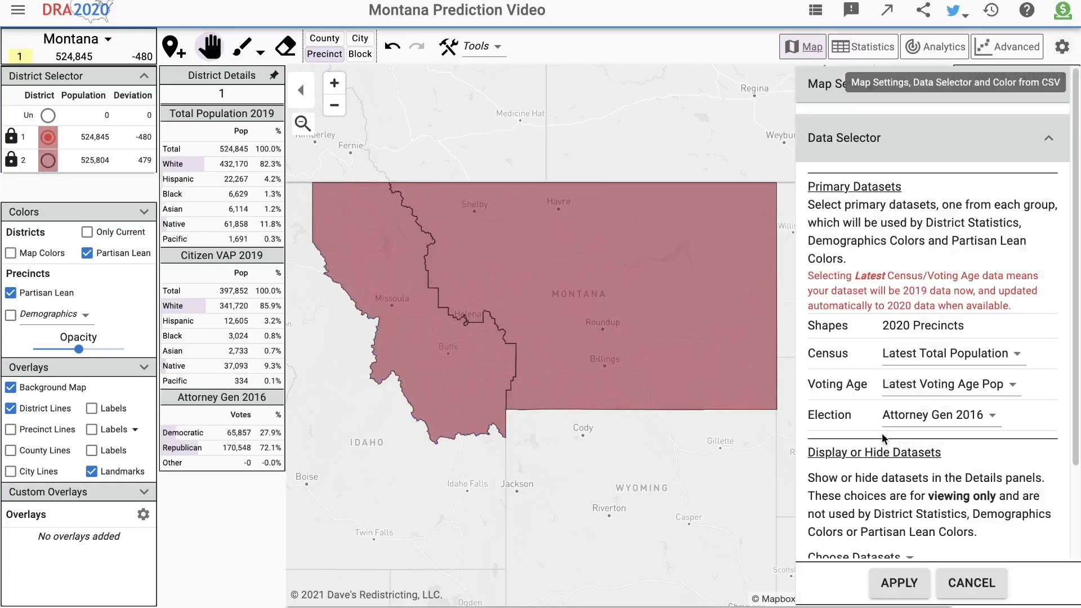
{"action": "left_click", "coordinate": [901, 418]}
{"action": "left_click", "coordinate": [904, 391]}
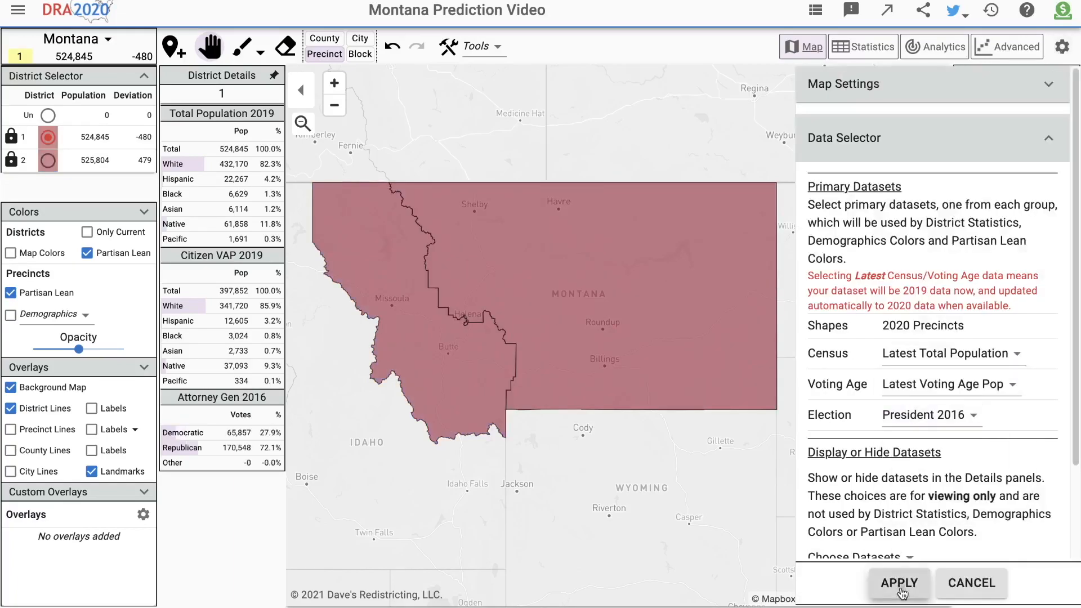
{"action": "left_click", "coordinate": [899, 582]}
{"action": "scroll", "coordinate": [724, 381], "scroll_direction": "up", "scroll_amount": 1}
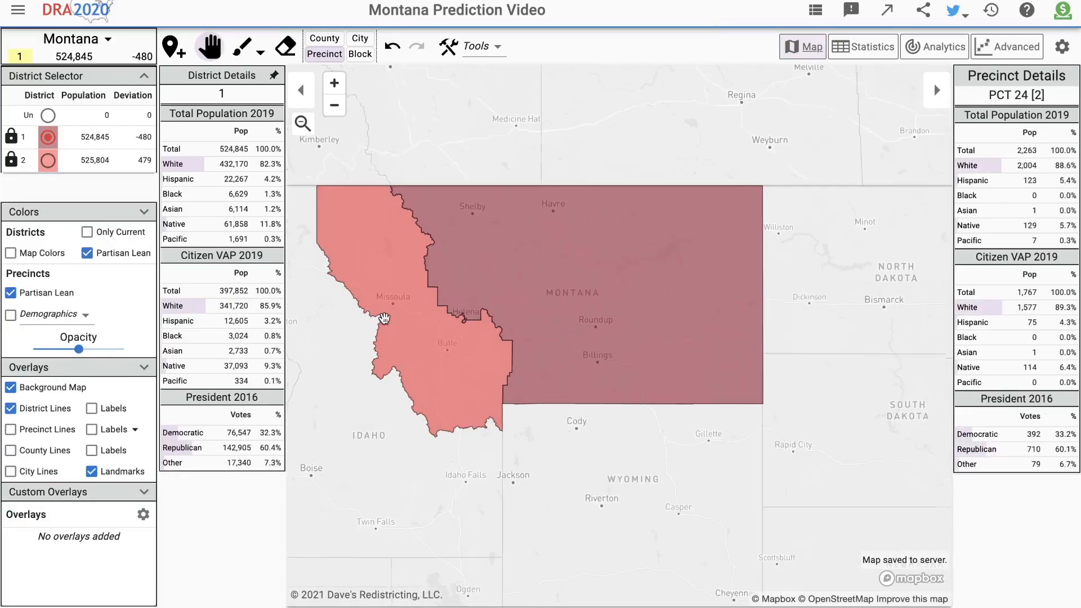
{"action": "scroll", "coordinate": [394, 329], "scroll_direction": "up", "scroll_amount": 2}
{"action": "mouse_move", "coordinate": [428, 607]}
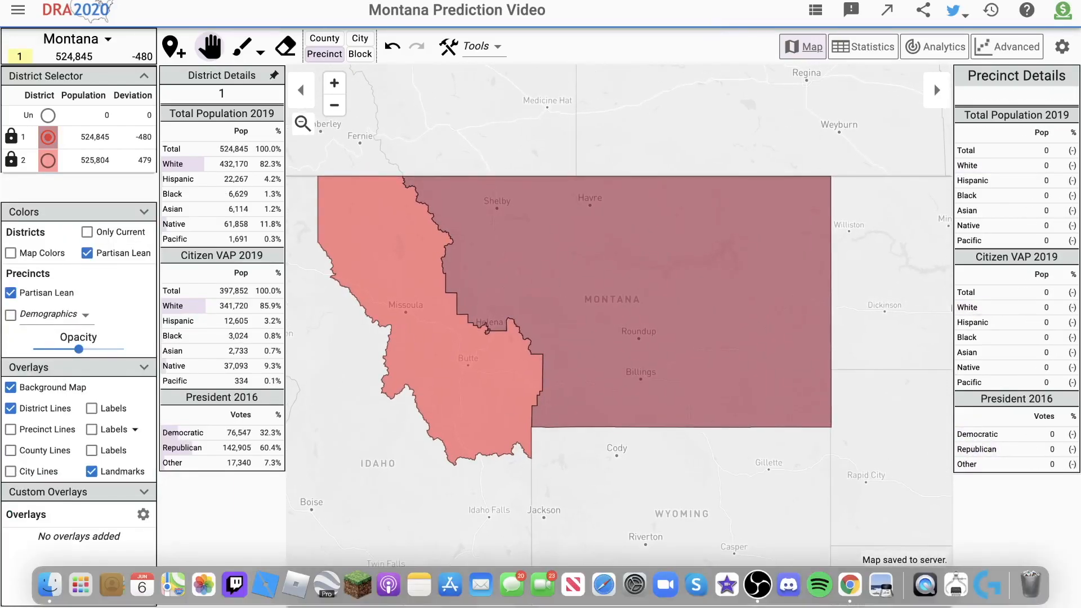